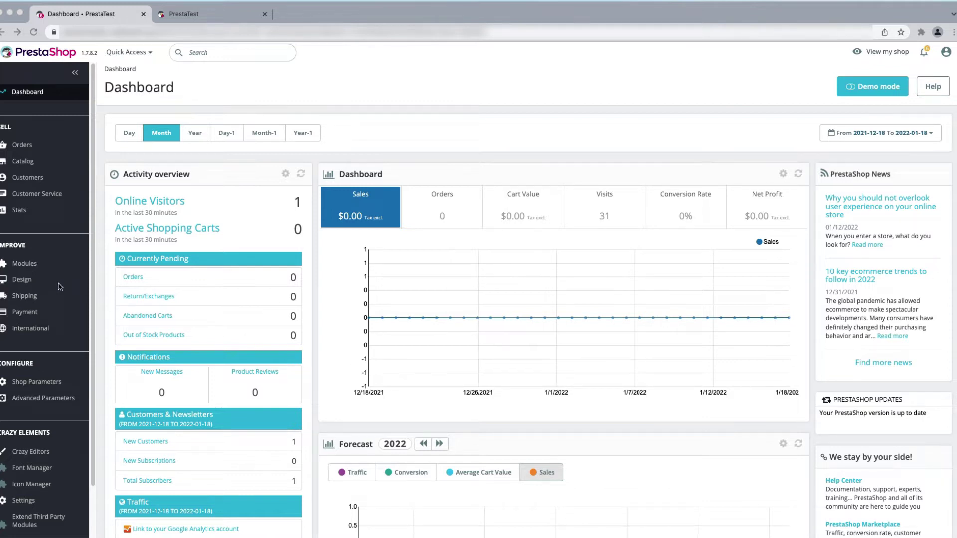
Step: Open Design > Theme & Logo, glance at the storefront, and cancel picking a new header logo
mouse_move(37, 282)
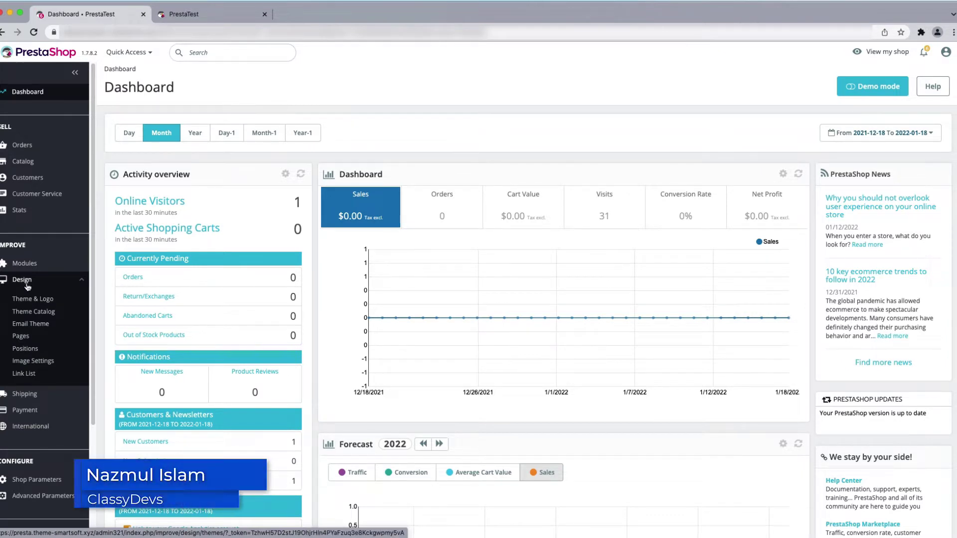
left_click(51, 300)
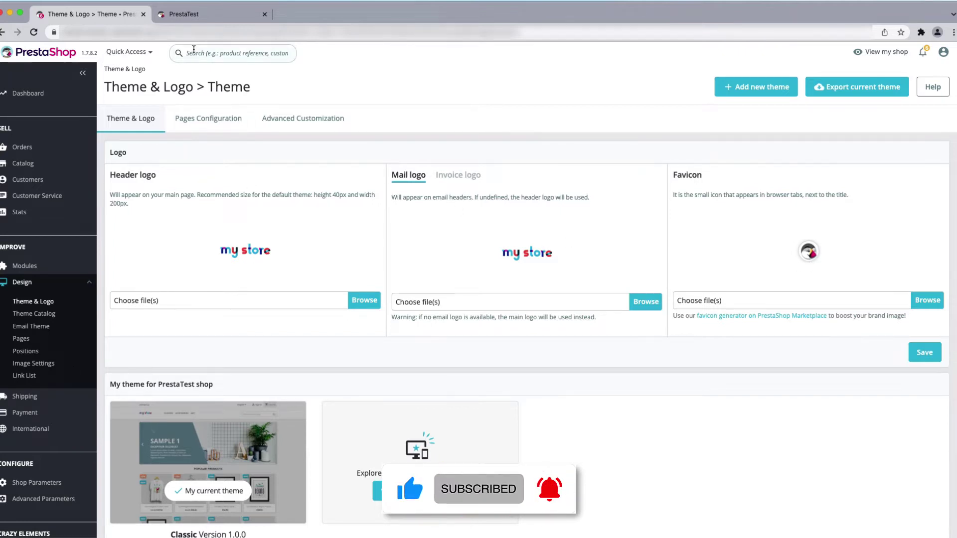
left_click(183, 14)
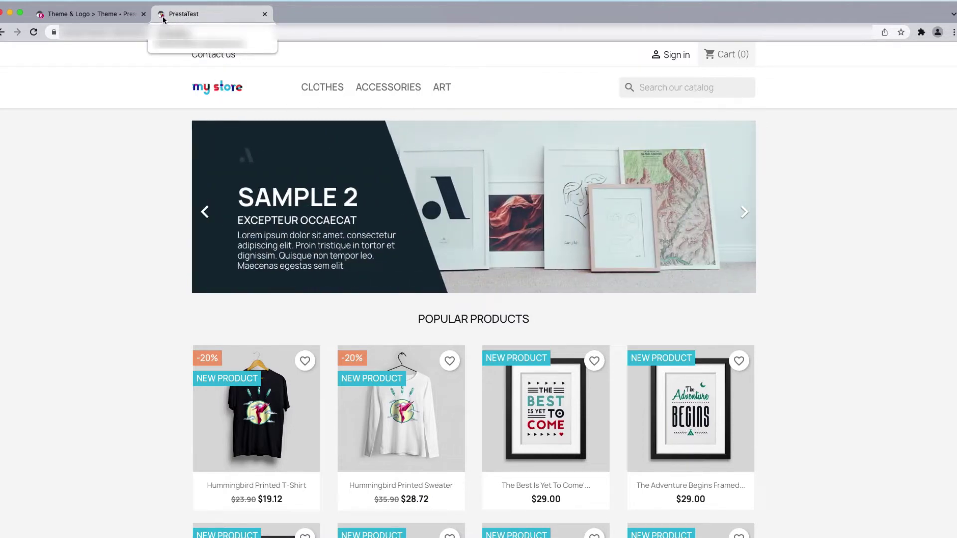
left_click(89, 14)
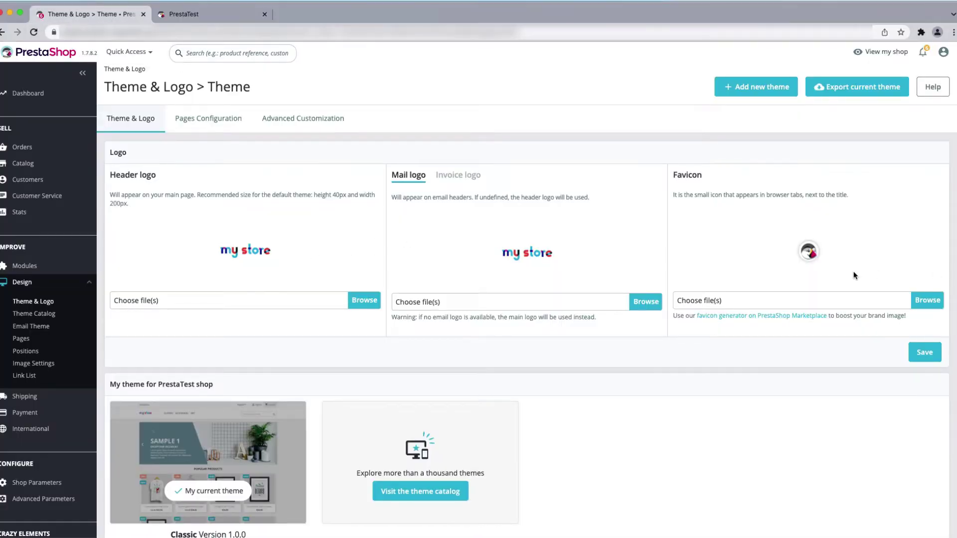
left_click(369, 301)
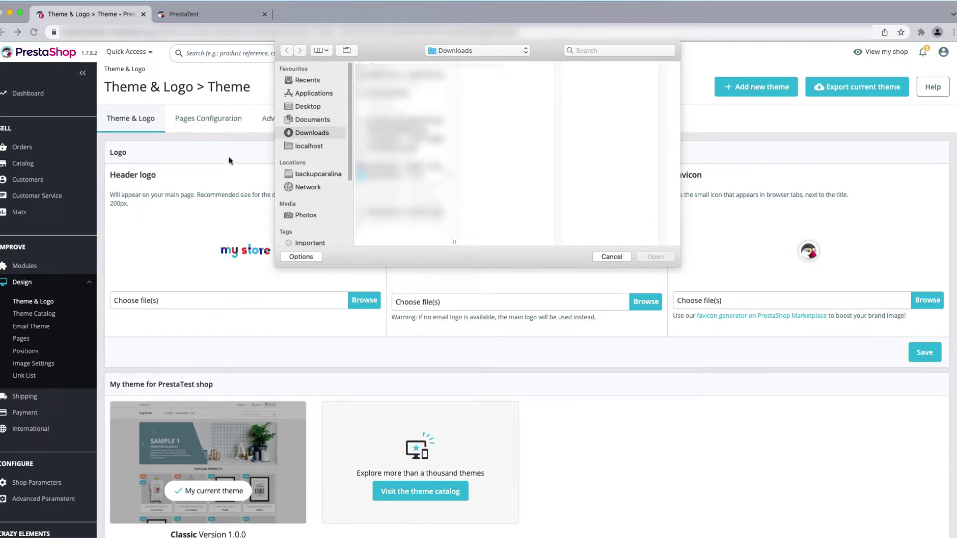
left_click(613, 256)
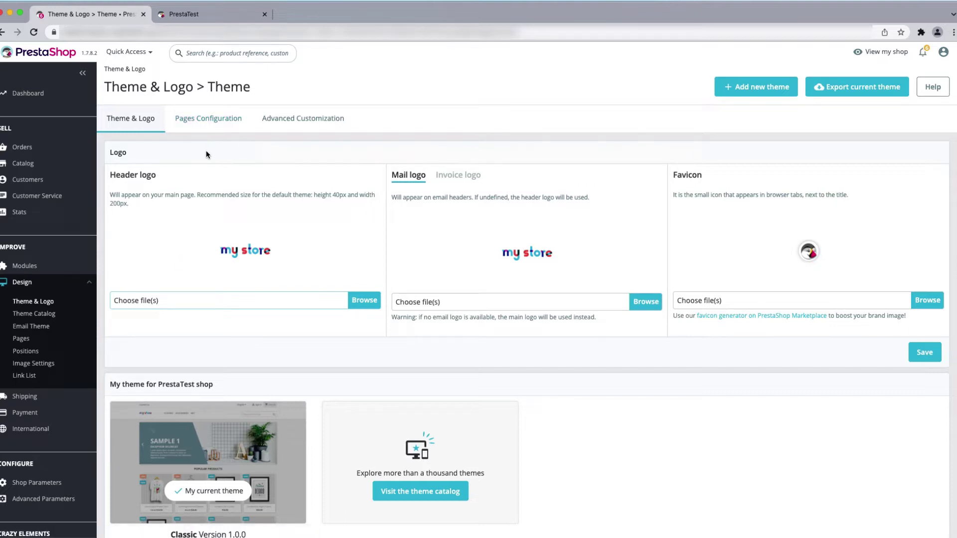
Step: From Pages Configuration, compare the storefront top menu, then open the Main menu module's configuration
left_click(207, 126)
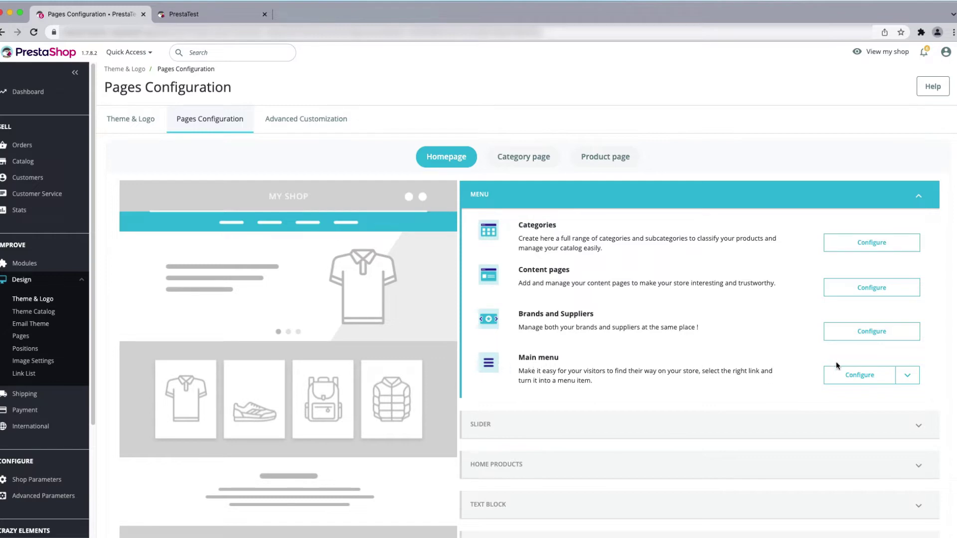
left_click_drag(519, 358, 583, 358)
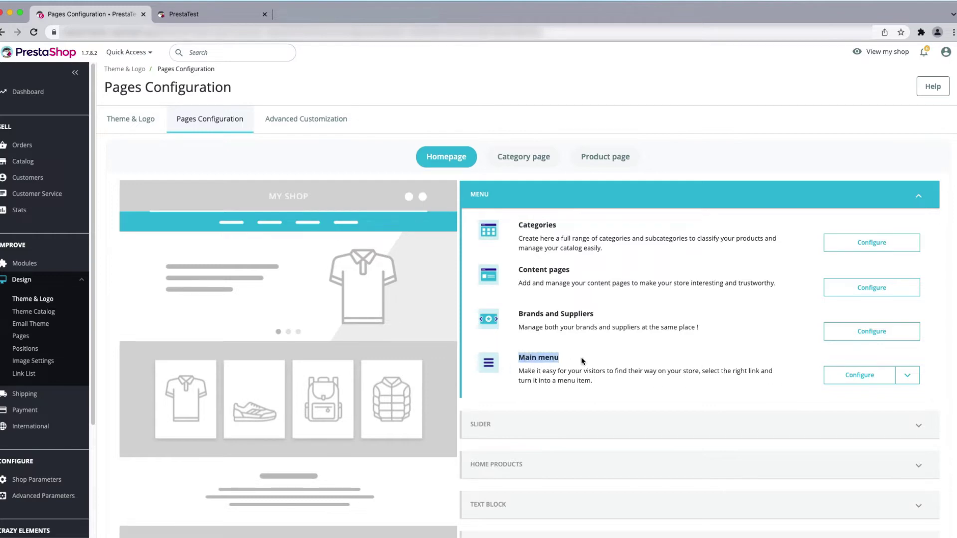
left_click(189, 14)
mouse_move(443, 86)
left_click(94, 14)
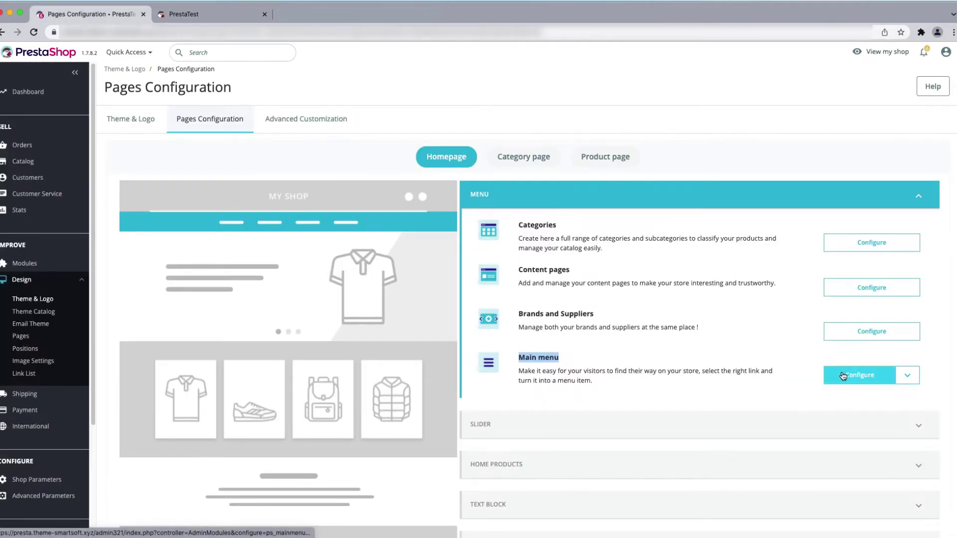
left_click(843, 376)
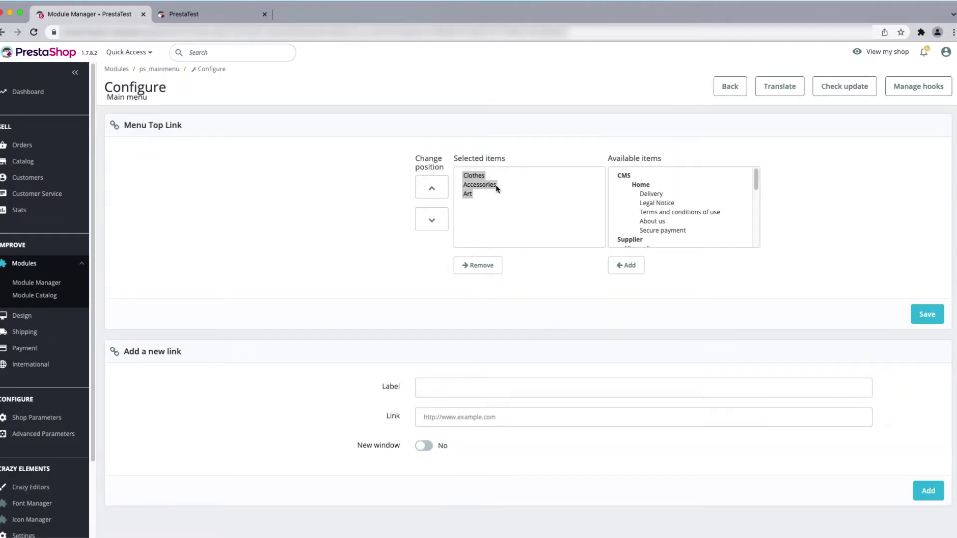
left_click(209, 13)
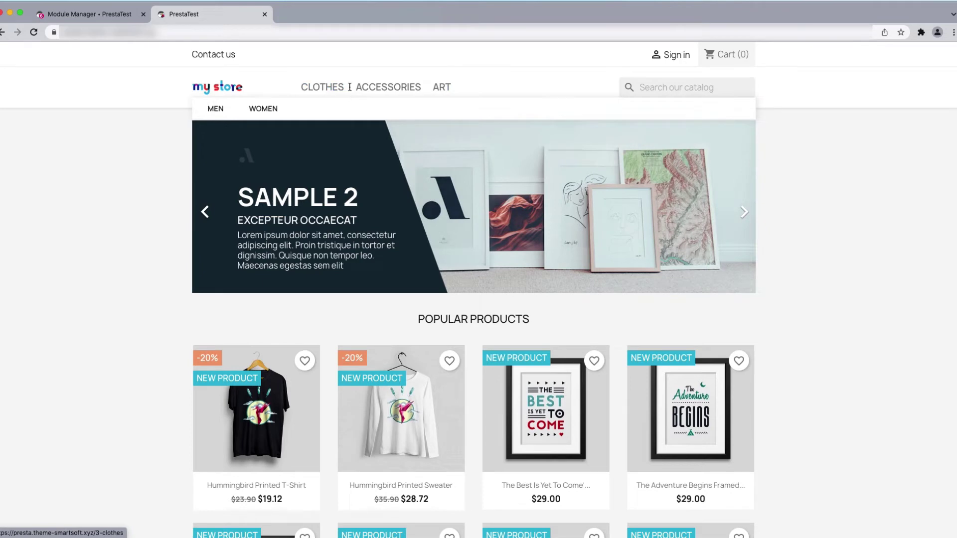
mouse_move(322, 88)
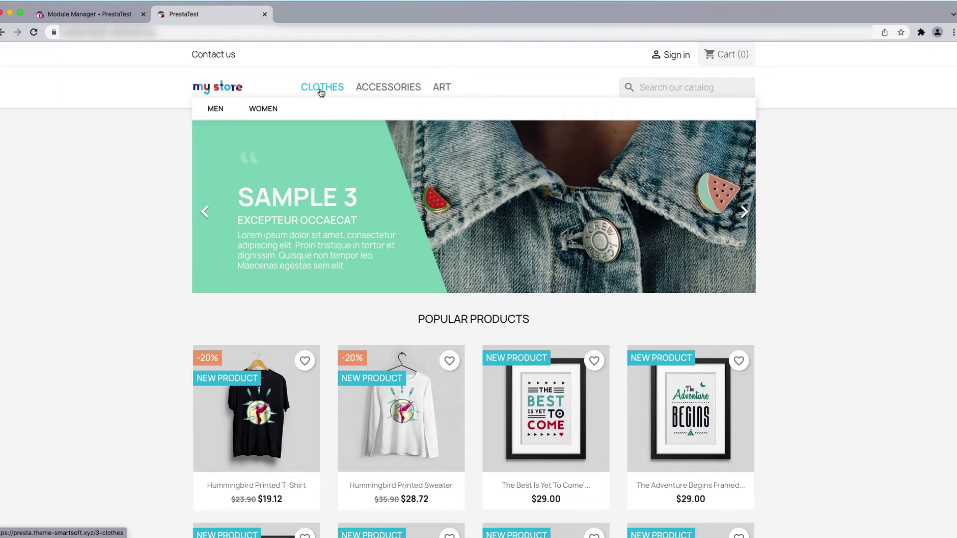
mouse_move(369, 90)
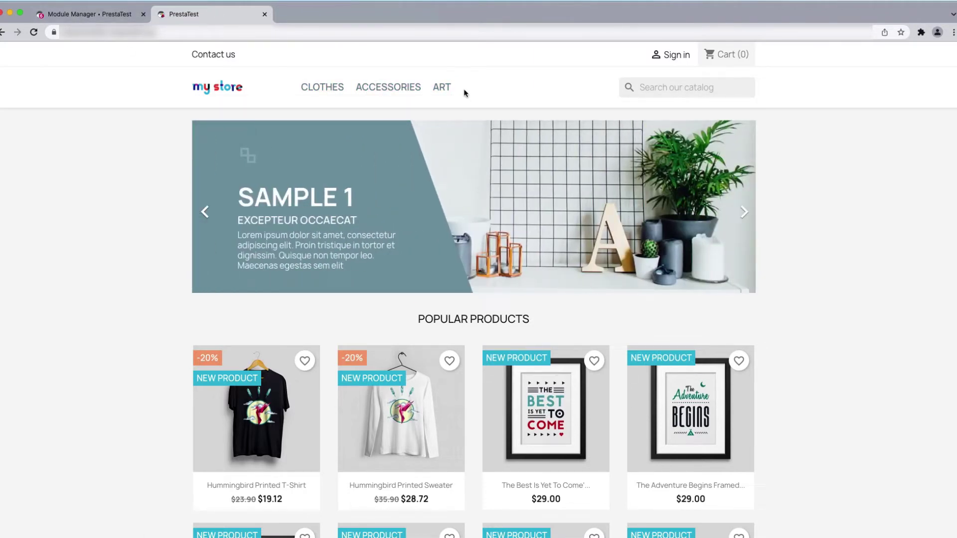
left_click(122, 22)
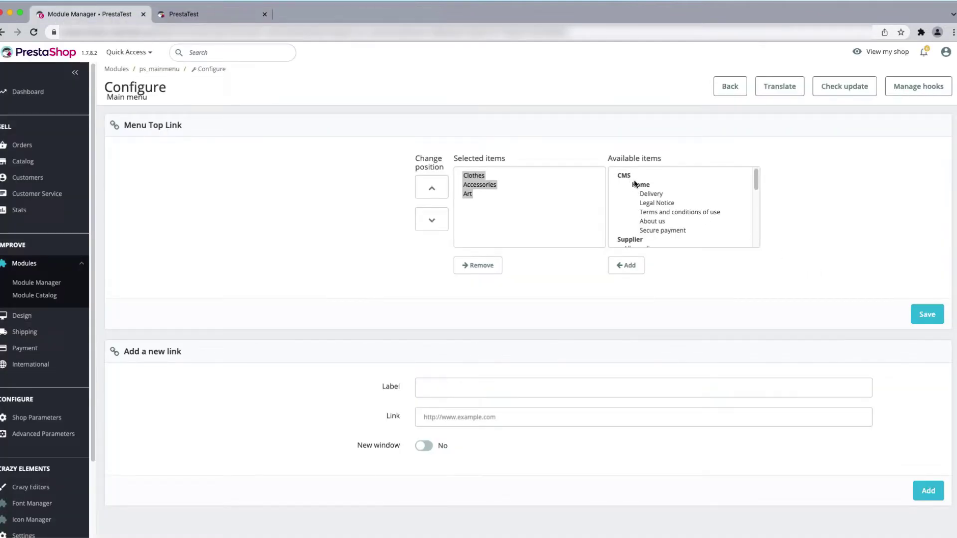
Step: Add the Home CMS page after Art in the Main menu items, save, and view the storefront
scroll(654, 209, "down", 5)
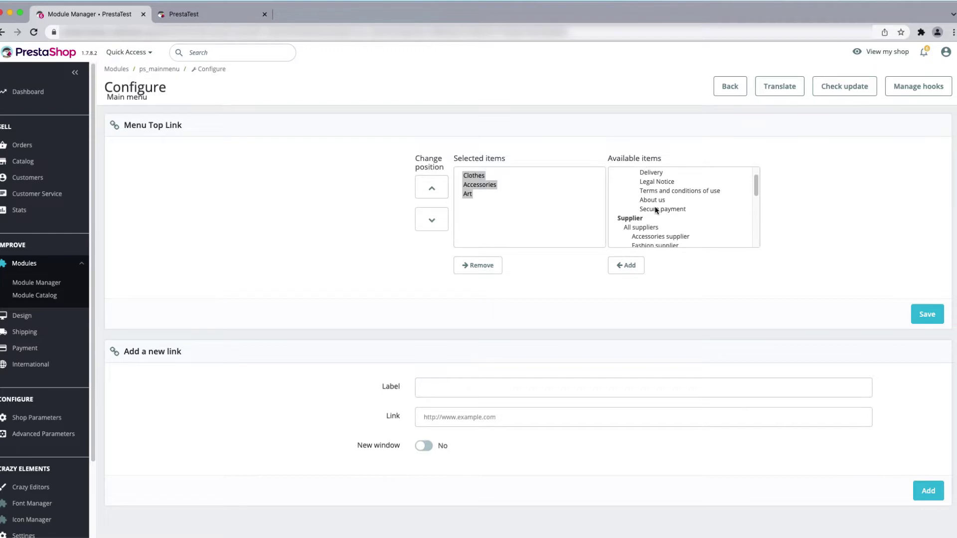
scroll(668, 211, "down", 4)
scroll(668, 211, "up", 5)
scroll(666, 209, "up", 4)
left_click(643, 187)
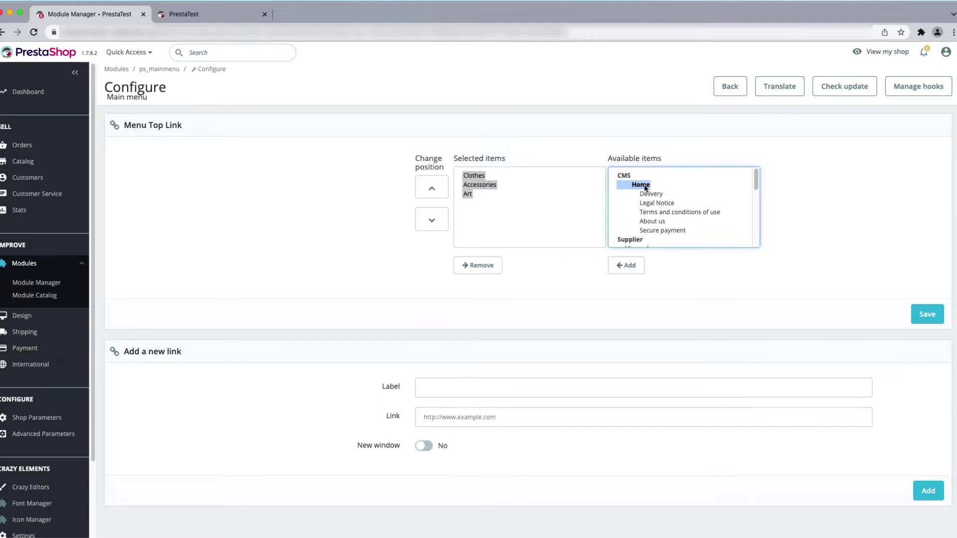
left_click(635, 269)
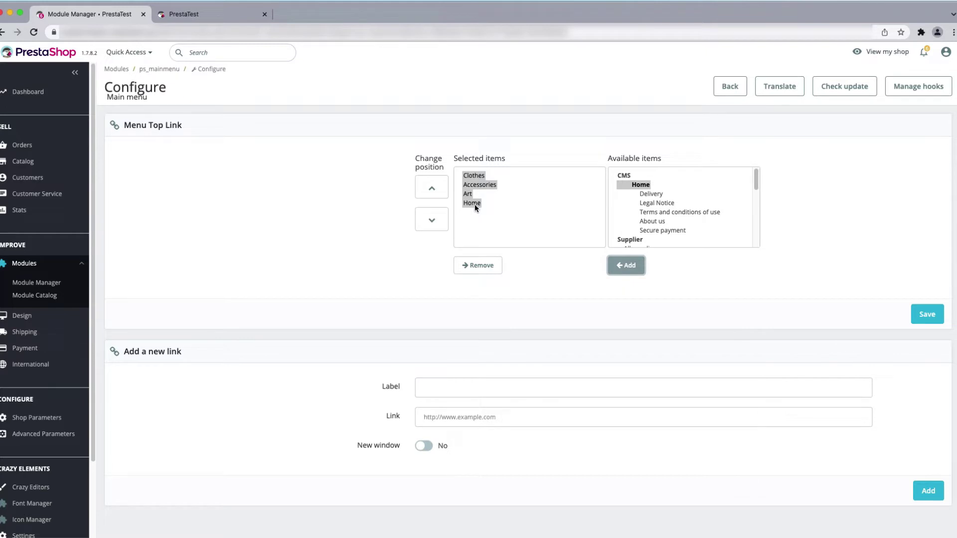
left_click(923, 315)
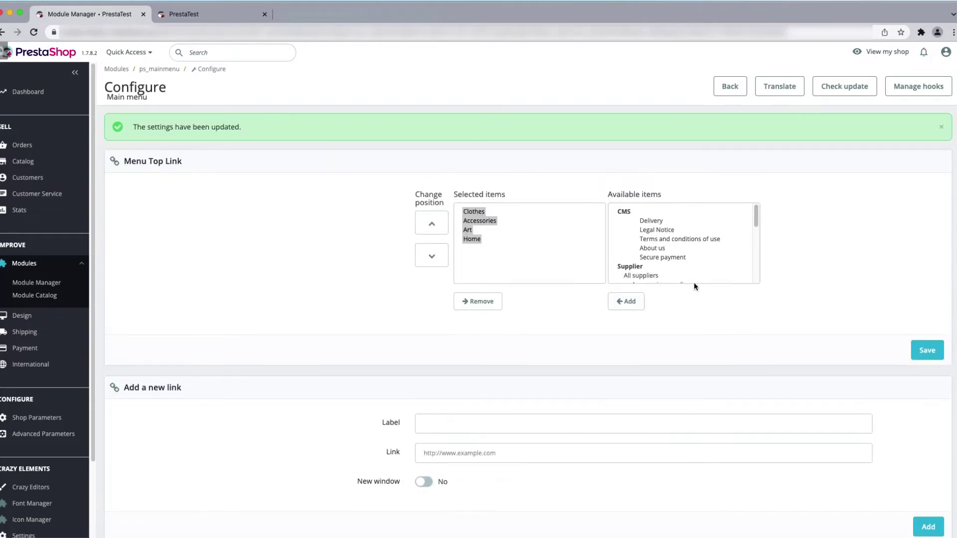
left_click(181, 15)
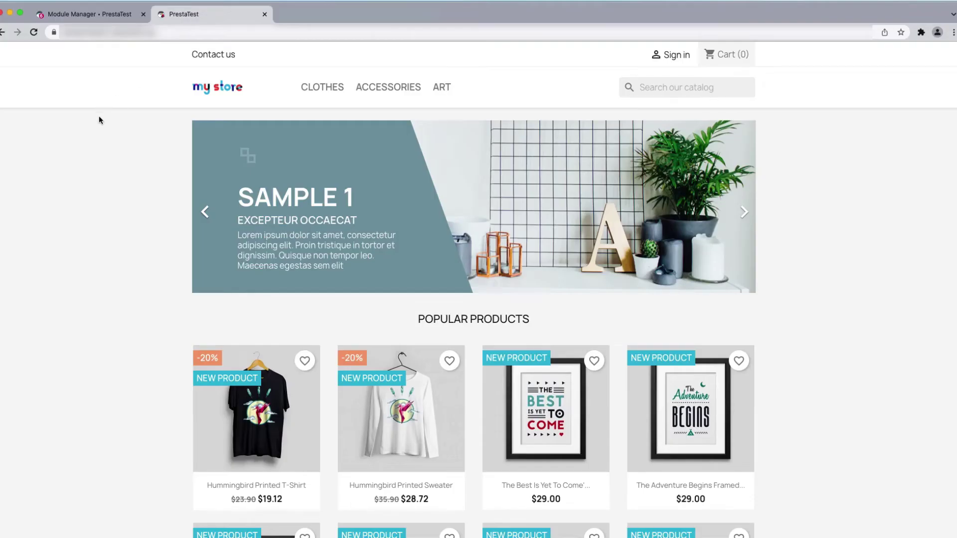
Step: Reload the storefront, then move Home up three places to the top of Selected items
key("super+r")
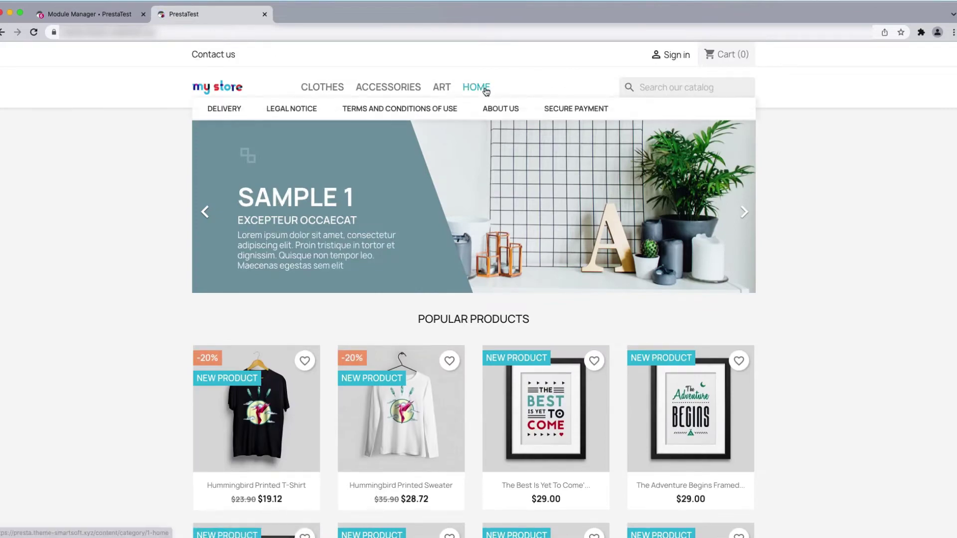
key("ctrl+shift+Tab")
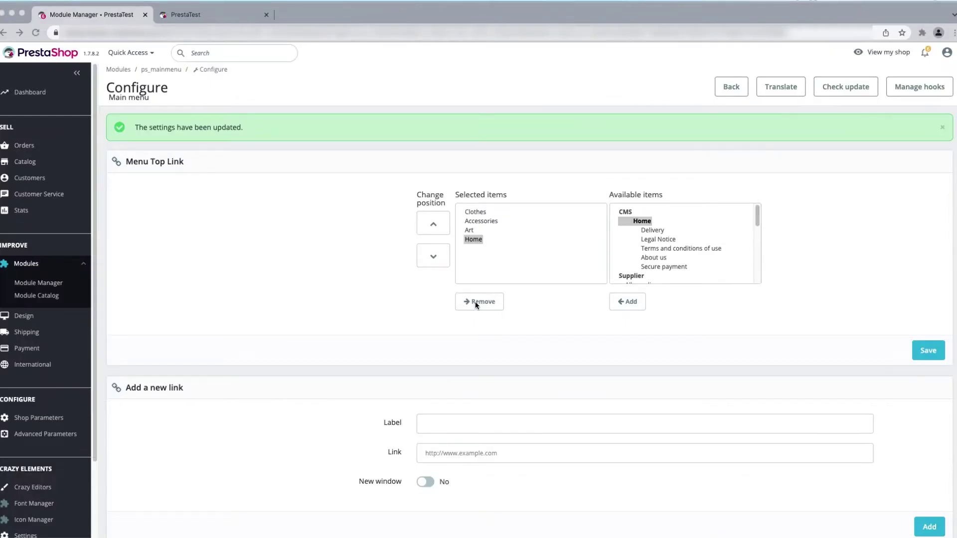
left_click(480, 240)
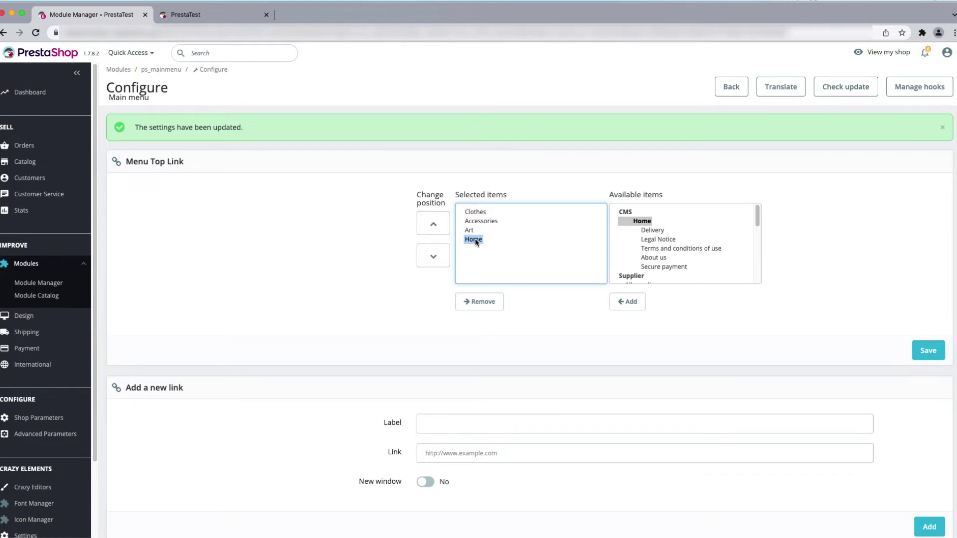
left_click(428, 227)
left_click(428, 226)
left_click(427, 227)
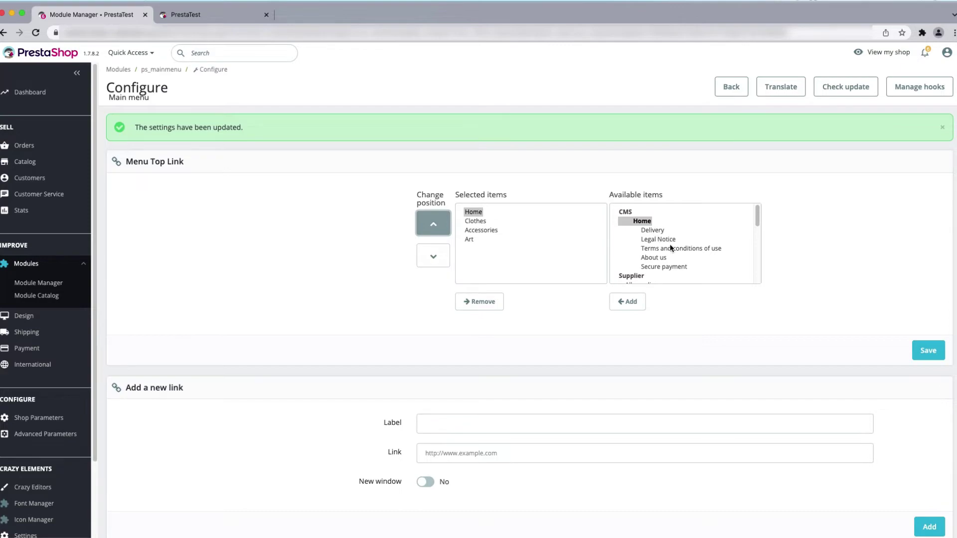
Step: Save the new order with Home first and view the storefront
left_click(221, 14)
mouse_move(477, 87)
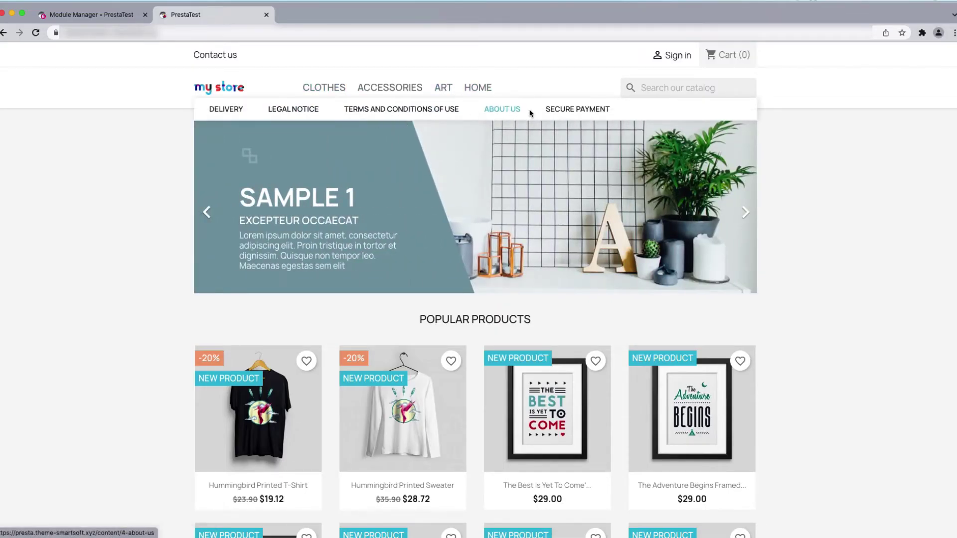
left_click(117, 14)
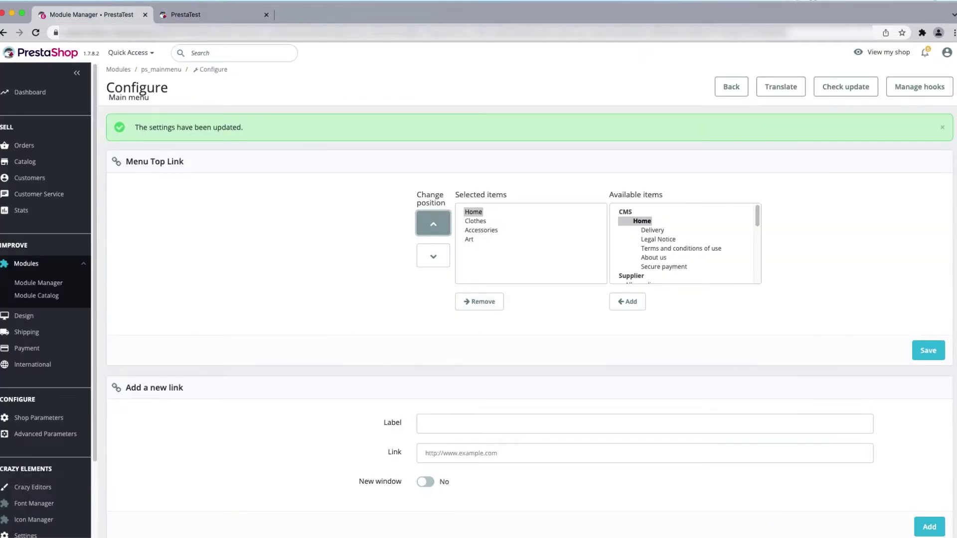
left_click(934, 354)
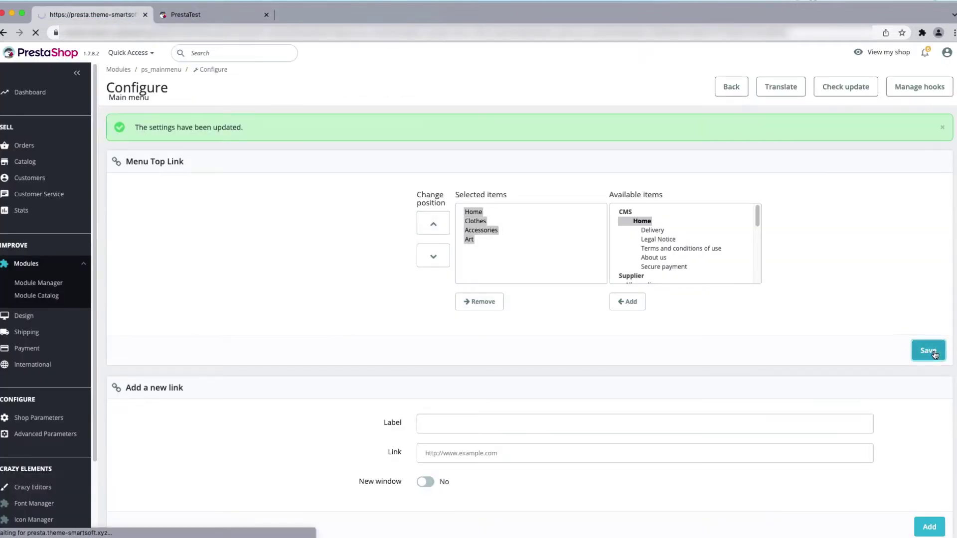
left_click(185, 14)
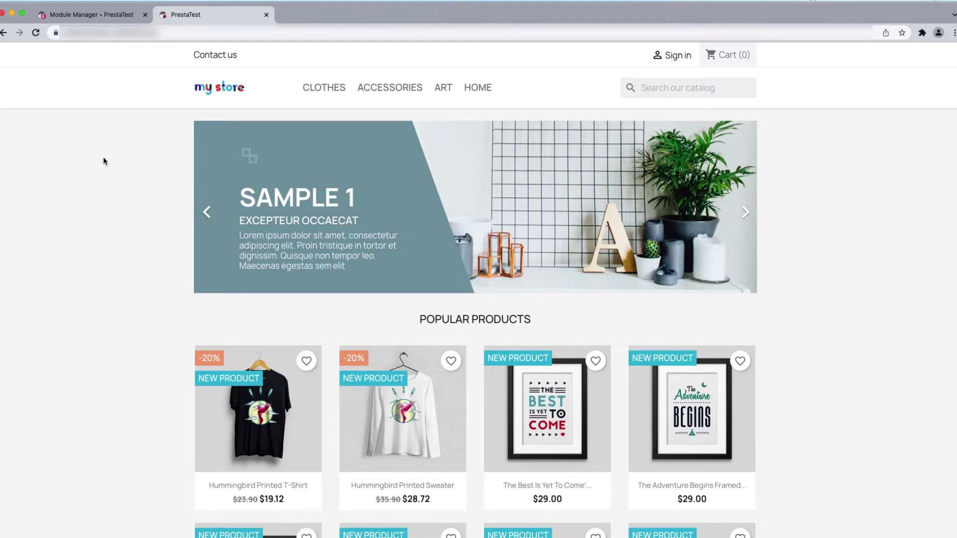
Step: Reload the storefront to confirm HOME leads the menu, then return to the Main menu configuration
key("super+r")
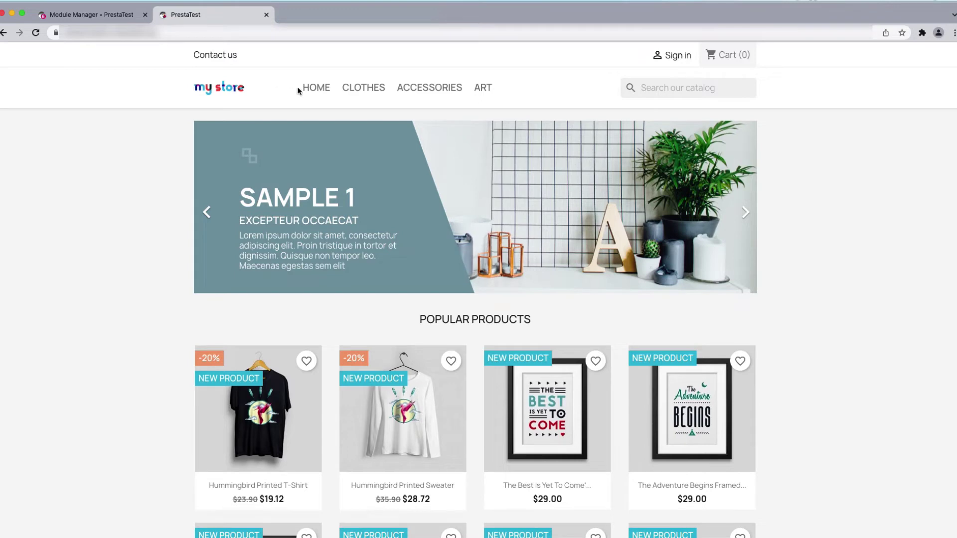
left_click(124, 18)
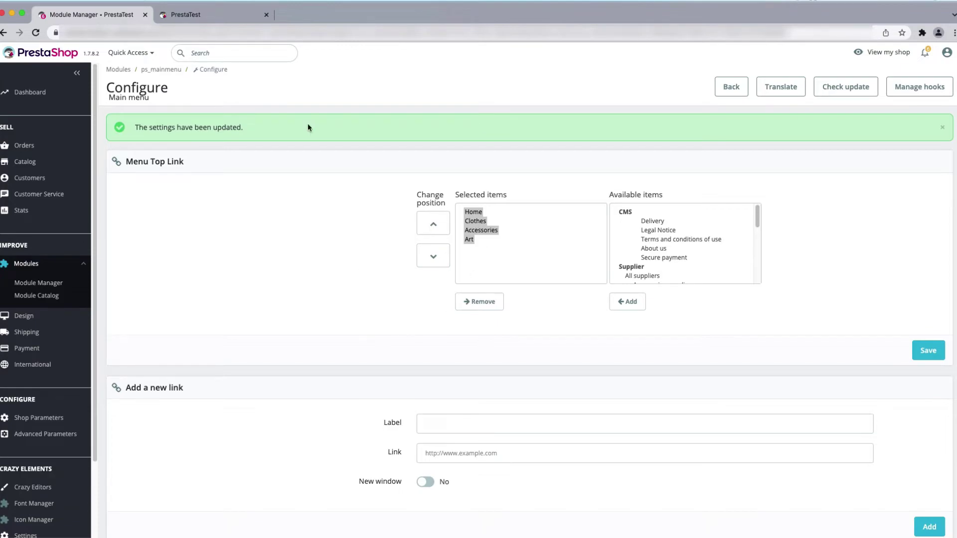
left_click(216, 17)
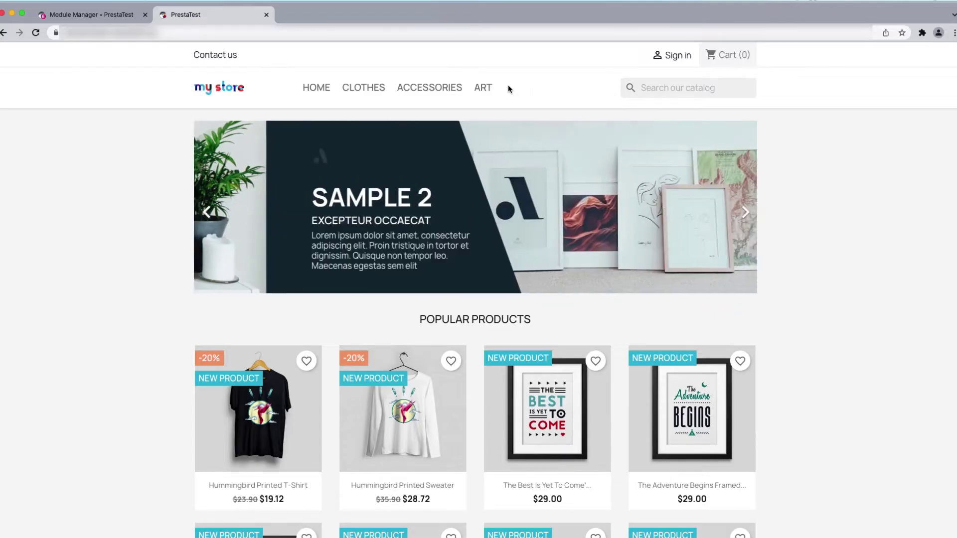
left_click(115, 16)
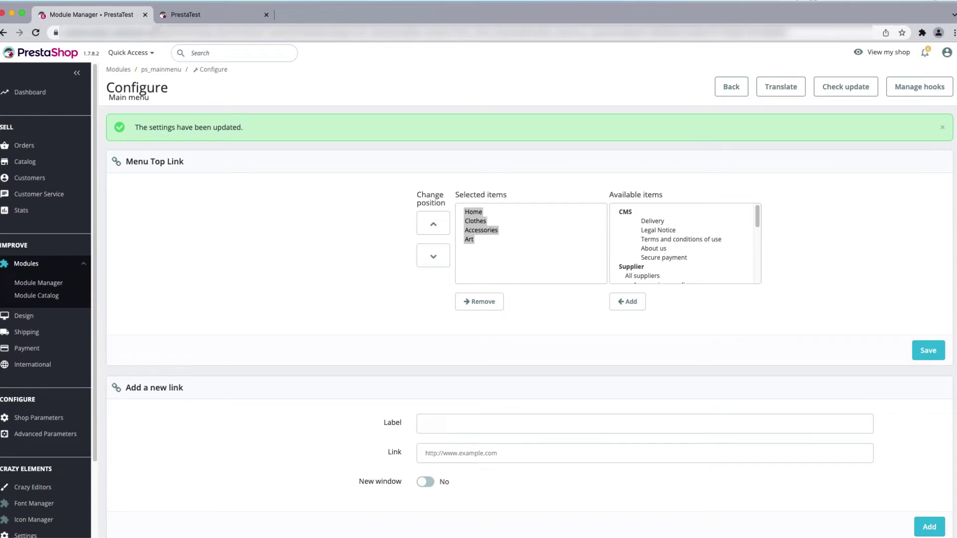
scroll(295, 385, "down", 1)
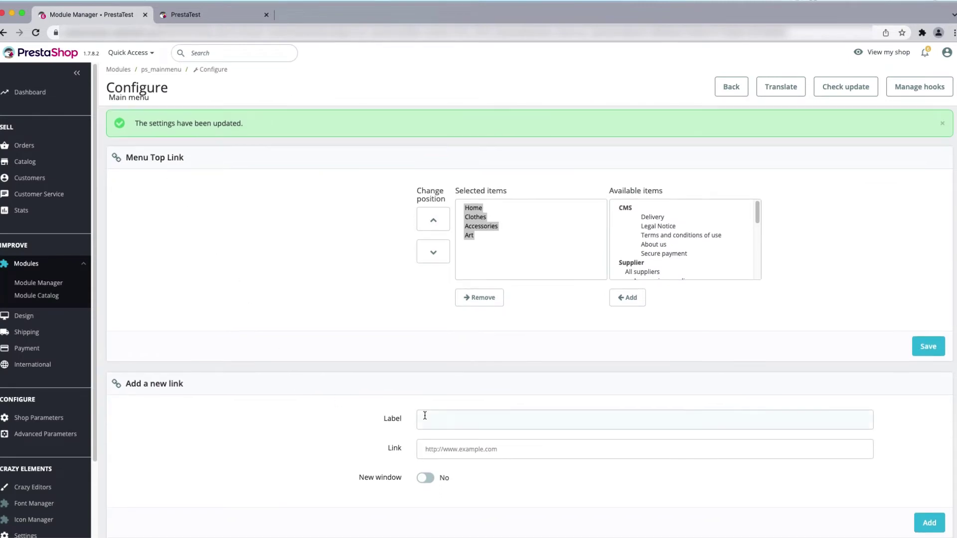
Step: Enter label 'PrestaShop' and link 'prestashop.com' in the Add a new link form
left_click(454, 416)
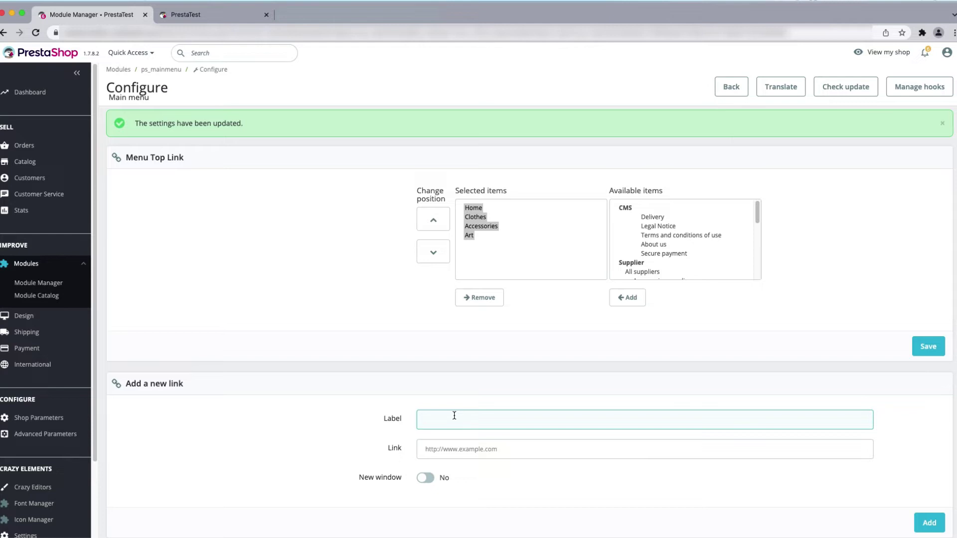
type("PrestaShop")
left_click(486, 455)
type("prestashop.com")
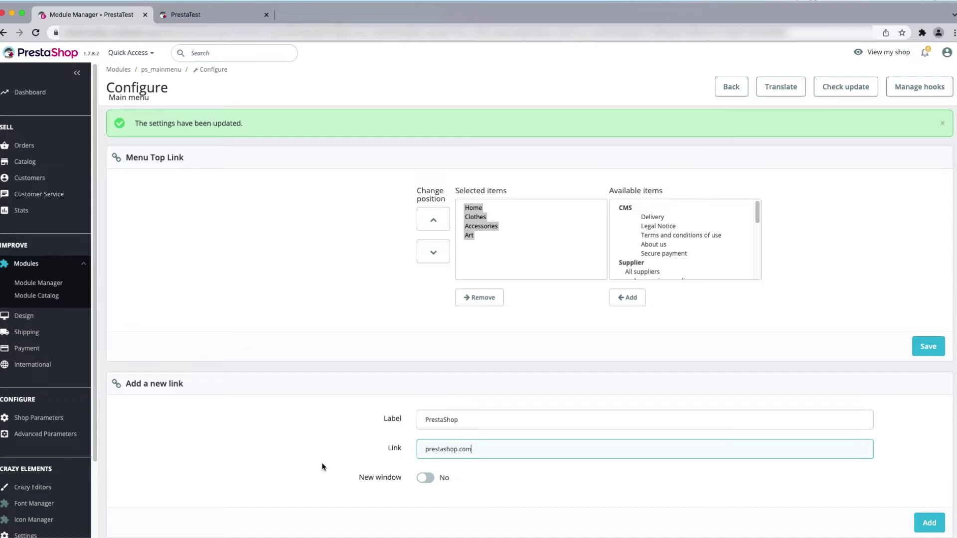
Step: After checking the storefront menu, set New window to Yes and add the PrestaShop link
left_click(219, 18)
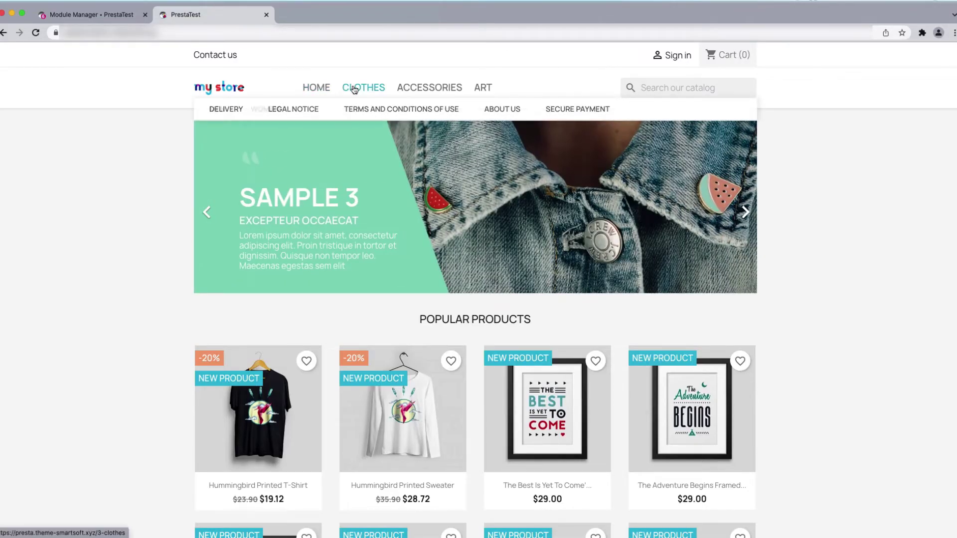
left_click(371, 89)
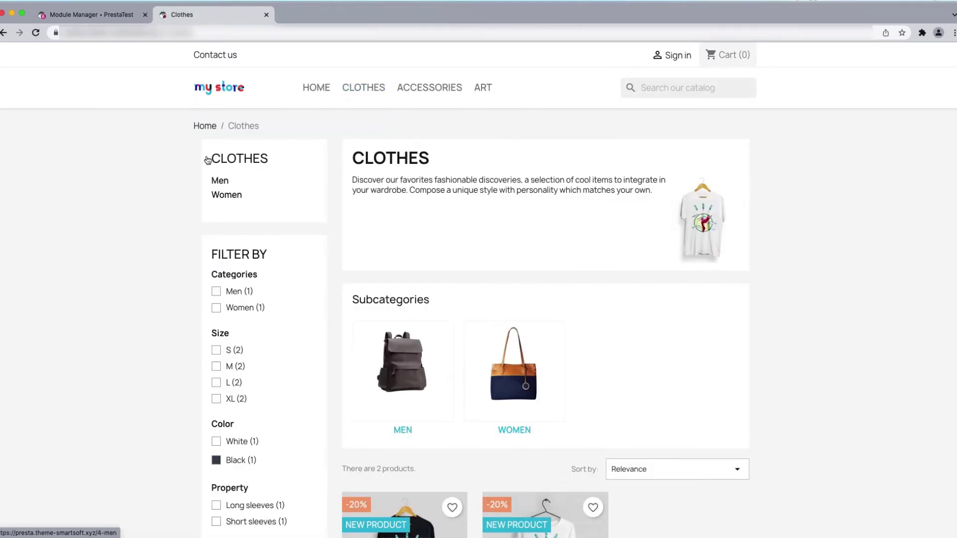
left_click(83, 18)
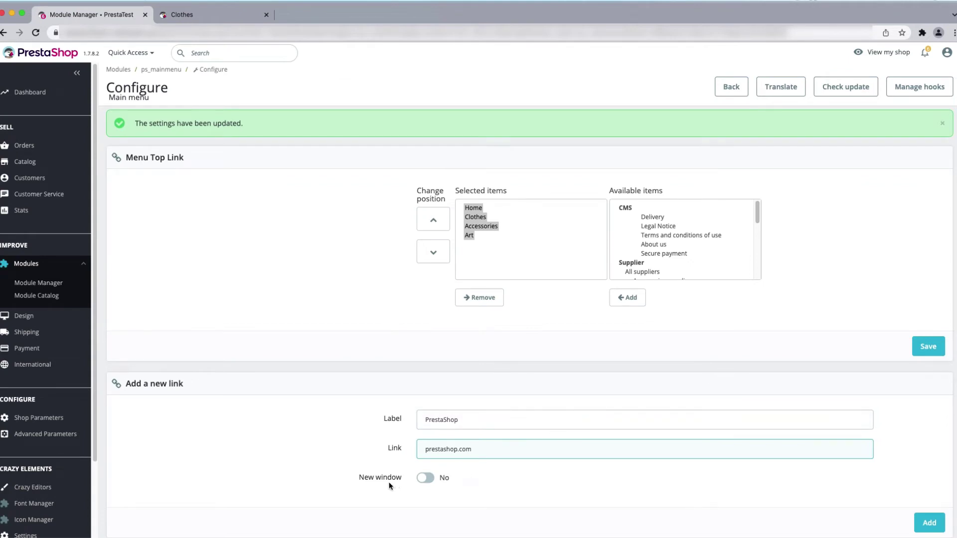
left_click(200, 10)
mouse_move(417, 91)
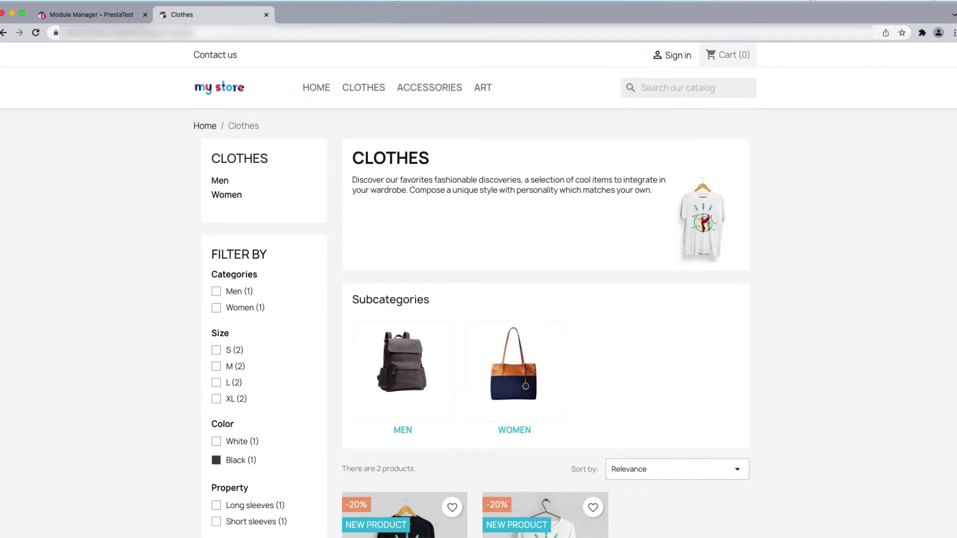
left_click(127, 14)
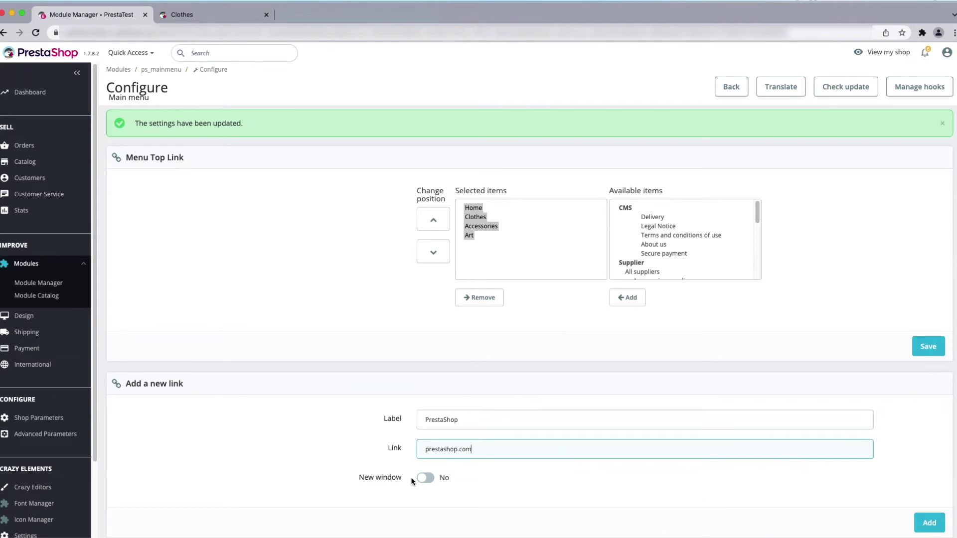
left_click(430, 479)
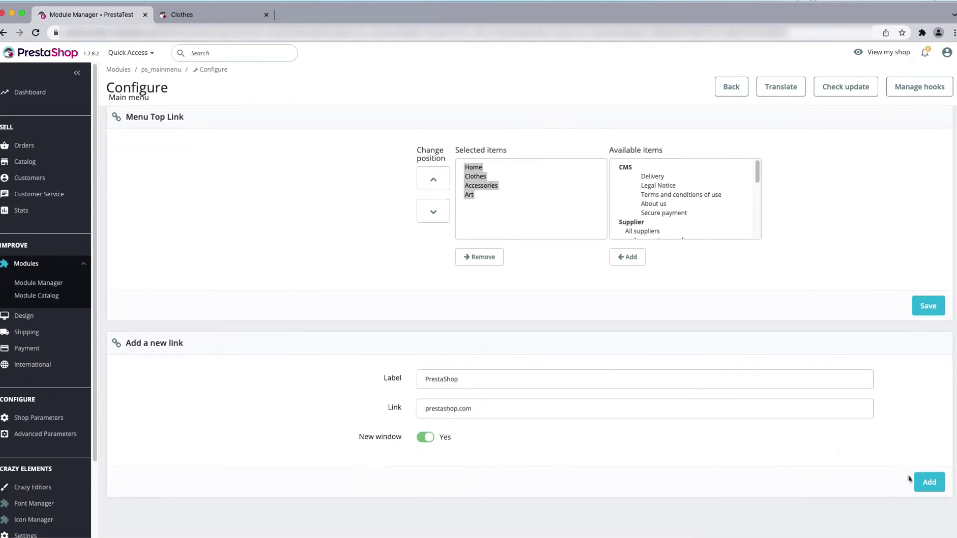
left_click(927, 483)
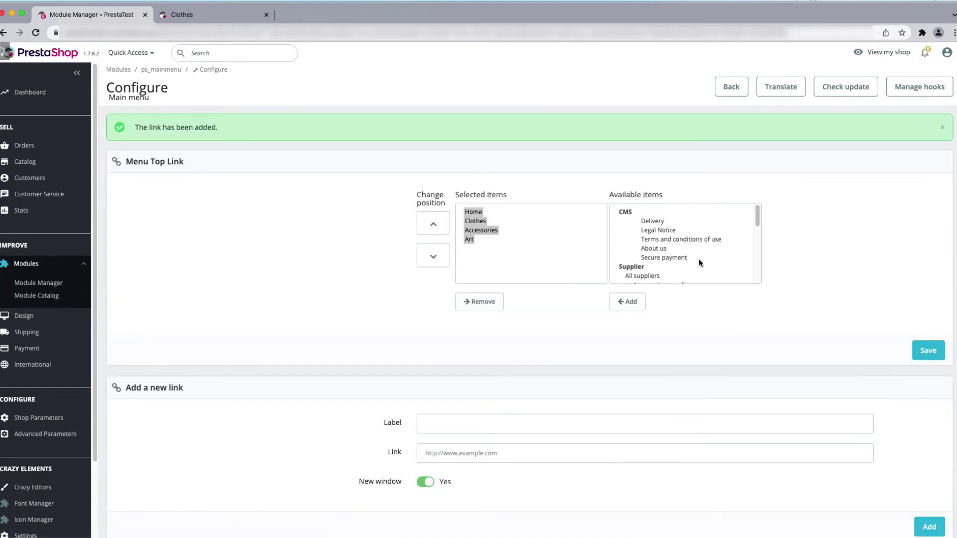
Step: Select the PrestaShop custom link under Menu Top Links and add it after Art in Selected items
scroll(702, 255, "down", 5)
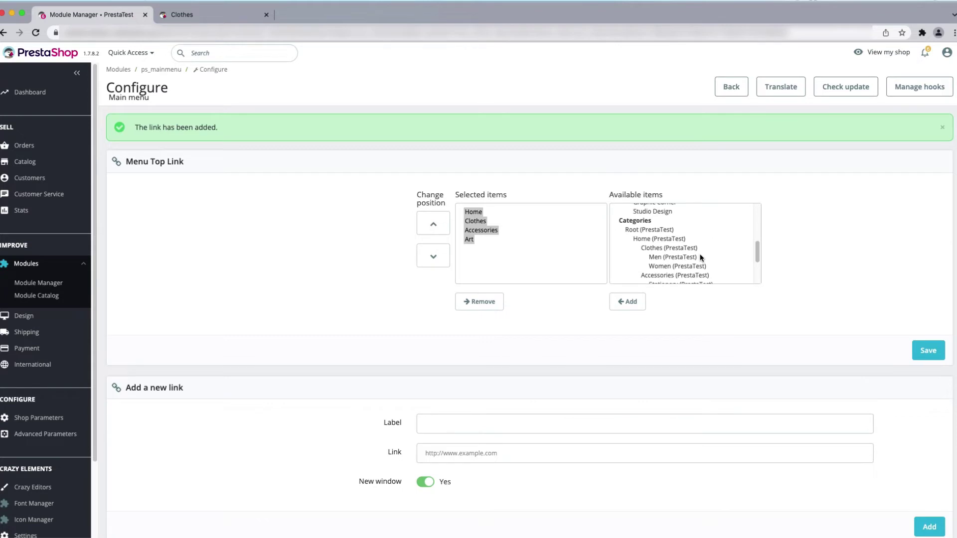
scroll(701, 257, "down", 8)
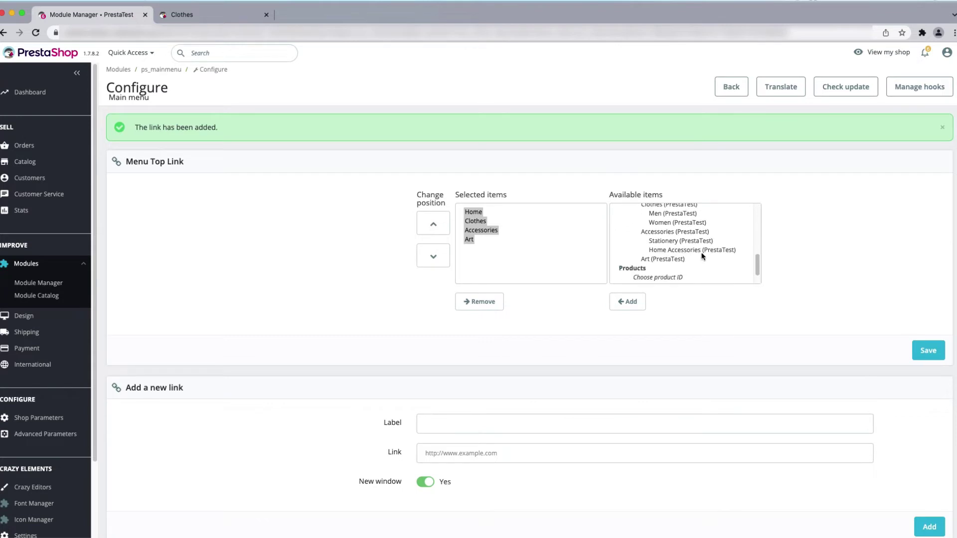
scroll(618, 214, "up", 1)
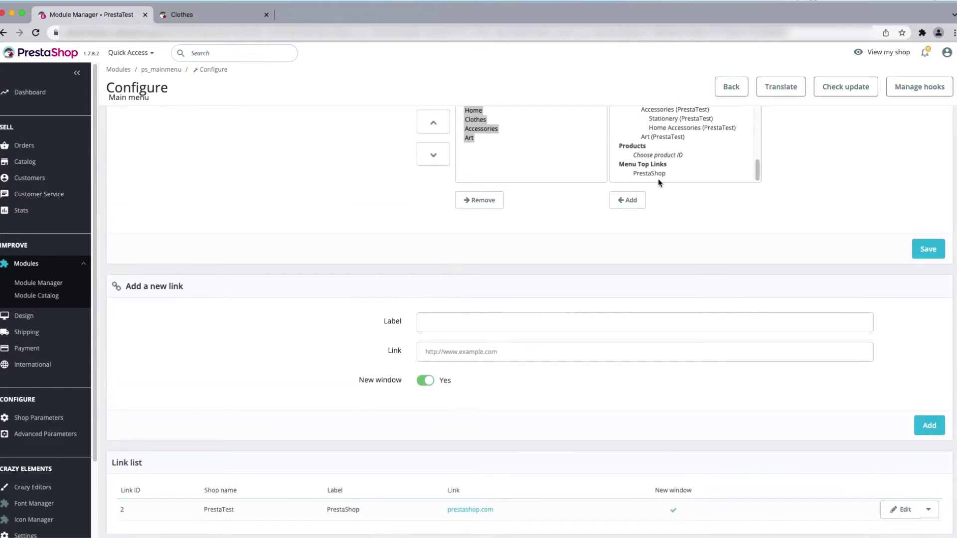
scroll(663, 205, "up", 1)
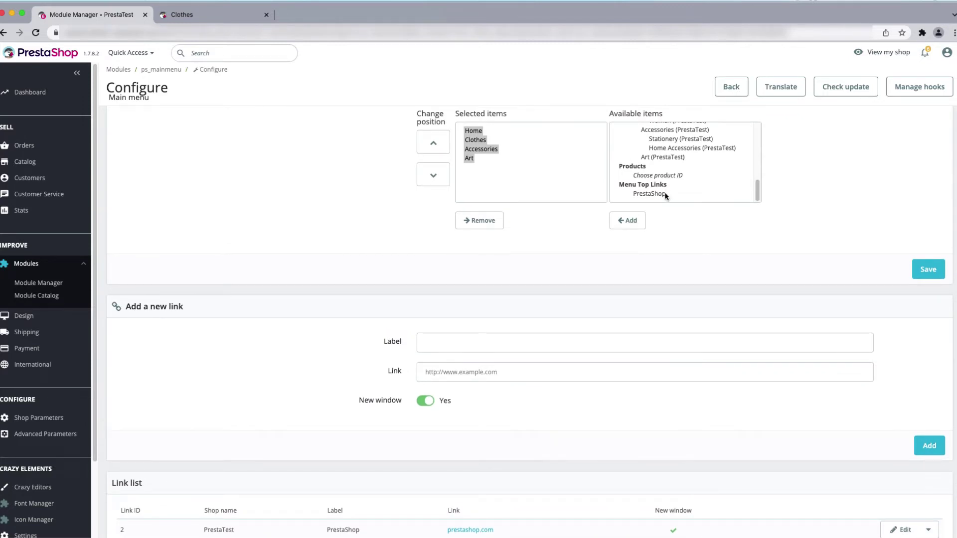
left_click(663, 196)
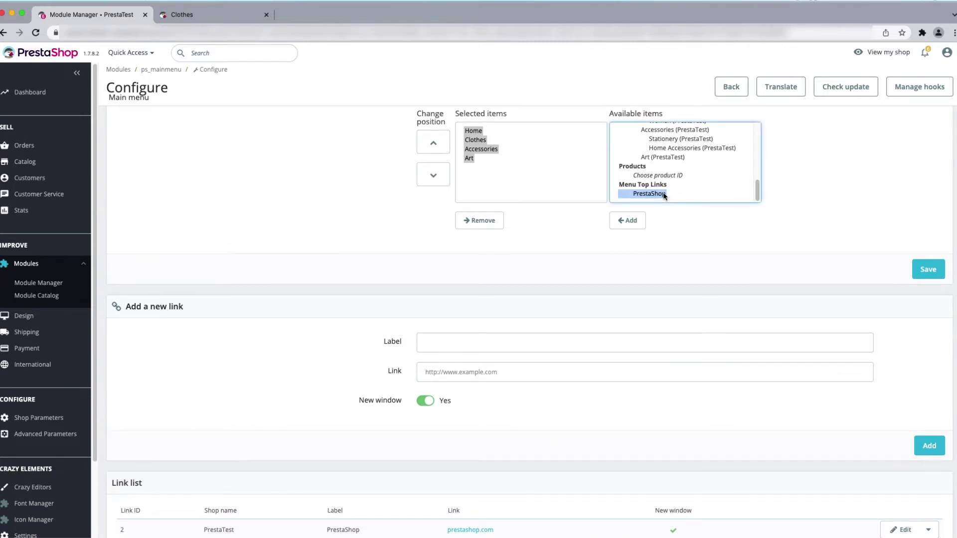
left_click(634, 224)
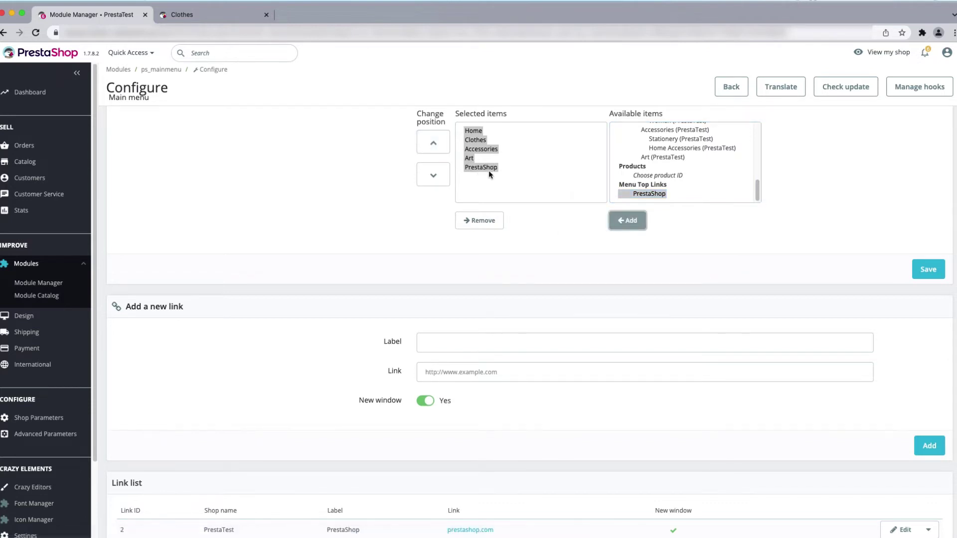
Step: Save the menu and verify the storefront's PRESTASHOP link opens prestashop.com in a new tab
left_click(927, 270)
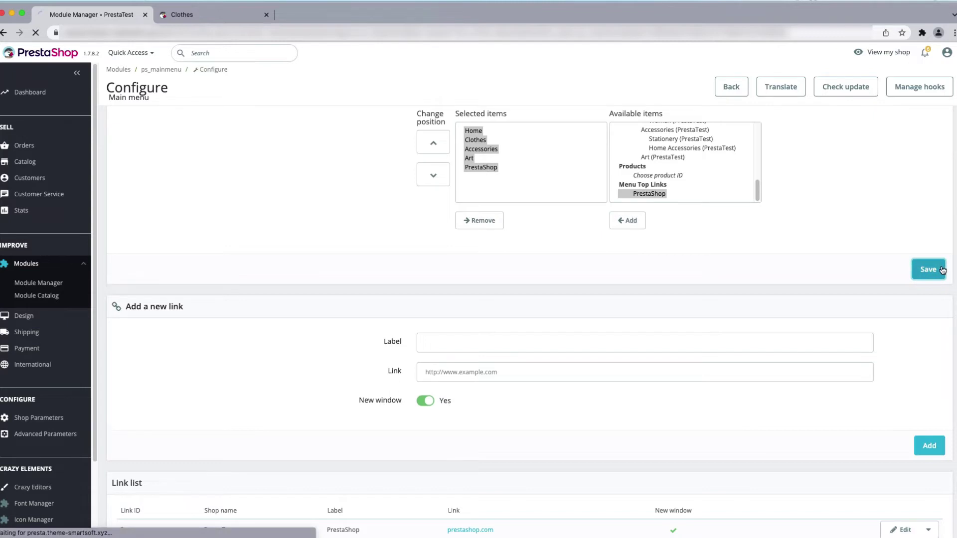
left_click(236, 15)
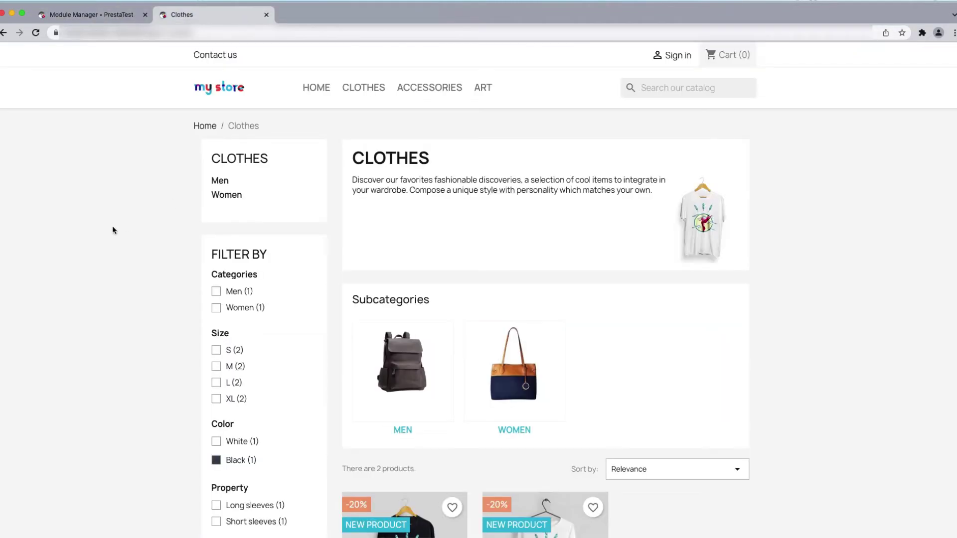
key("super+r")
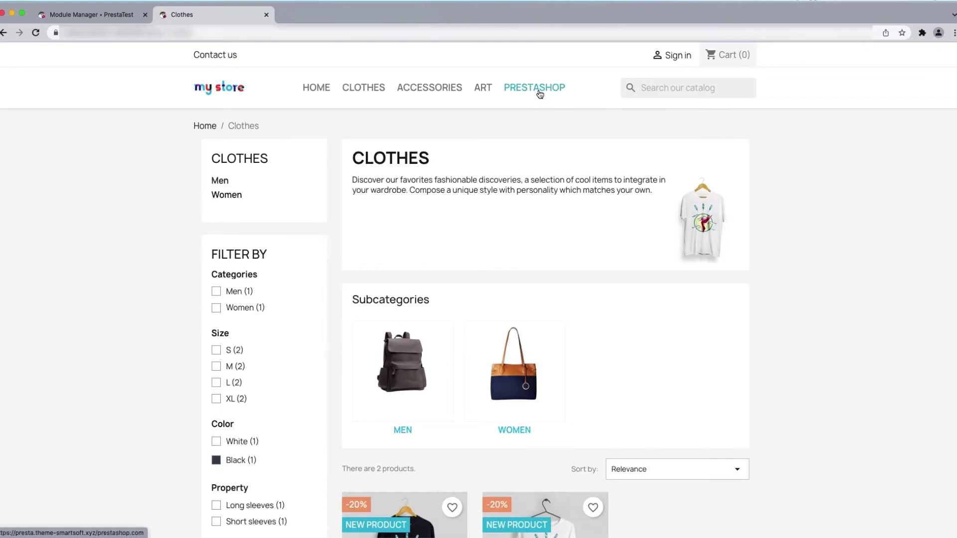
left_click(540, 95)
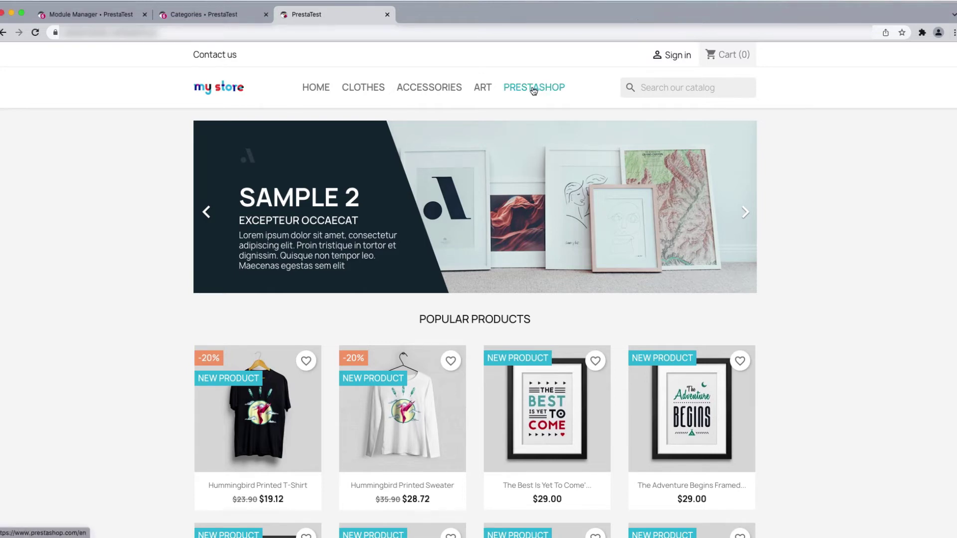
left_click(534, 90)
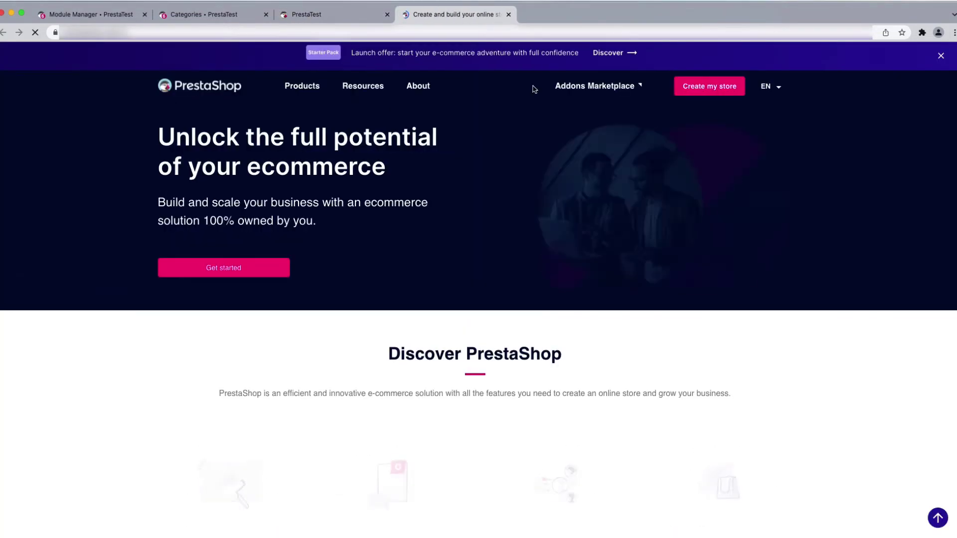
key("ctrl+shift+Tab")
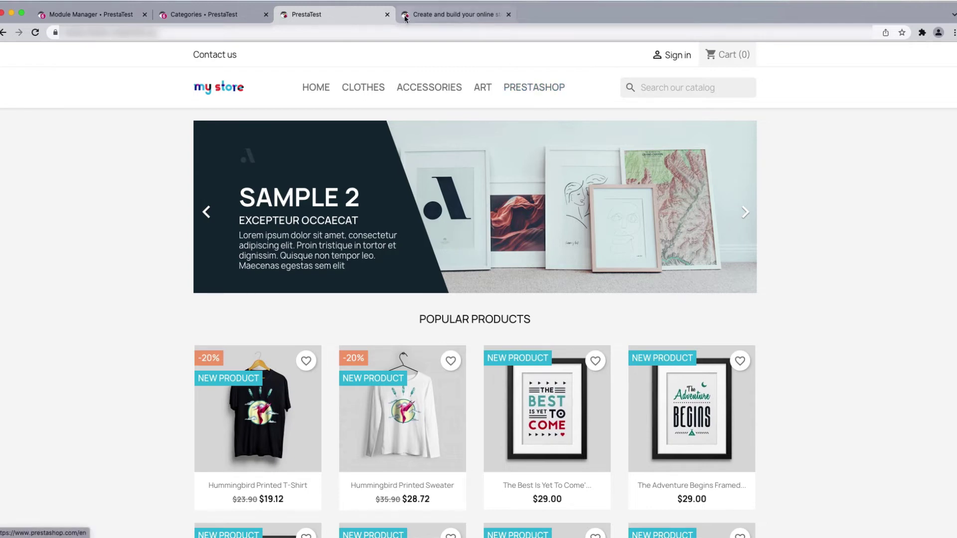
Step: Compare the updated storefront menu against the Main menu configuration across tabs
left_click(242, 18)
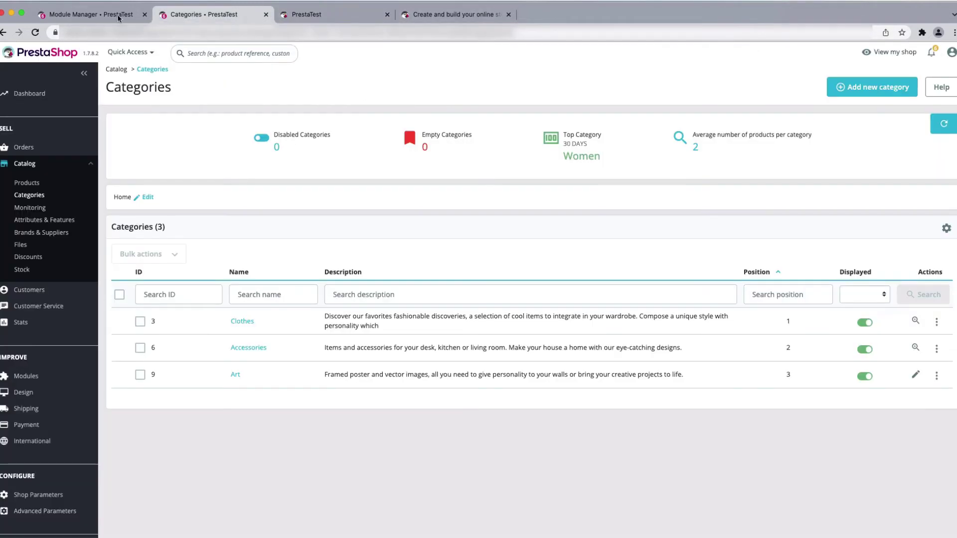
left_click(103, 16)
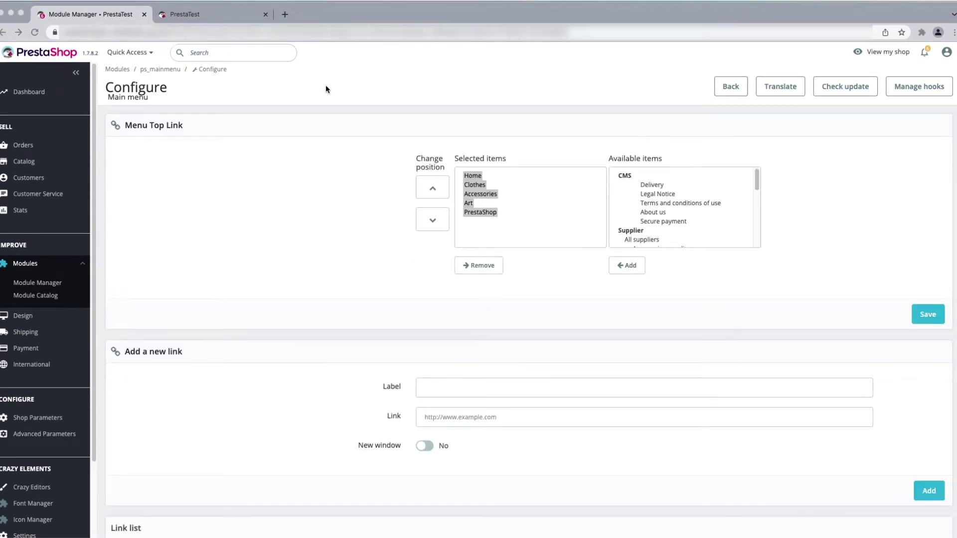
left_click(226, 13)
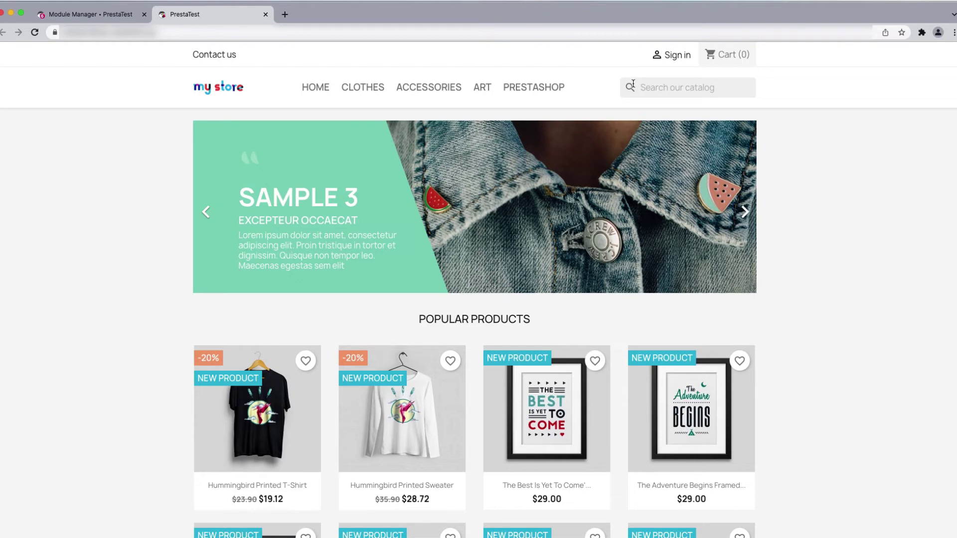
left_click(64, 18)
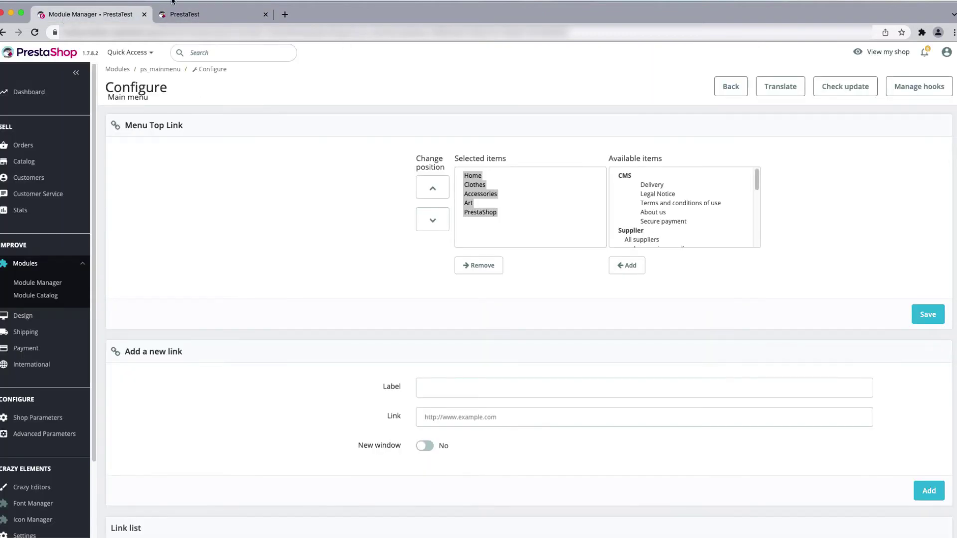
left_click(184, 14)
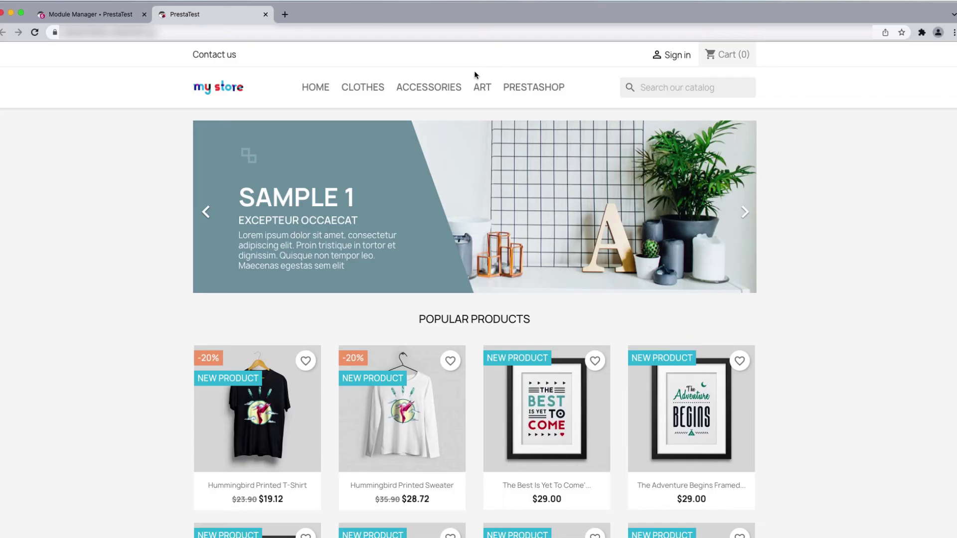
left_click(94, 15)
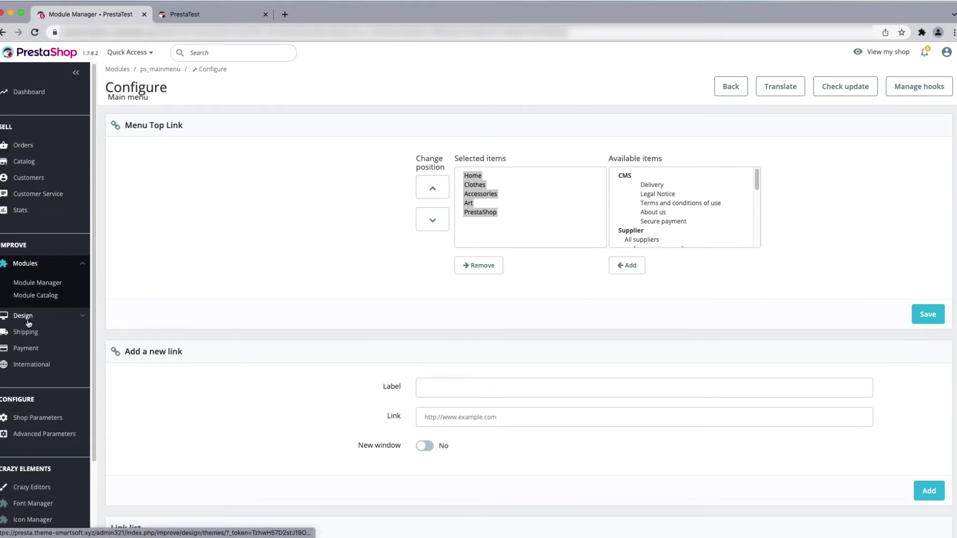
Step: Open Design > Positions and filter the Show list by 'Search bar' to list its displayTop hook
mouse_move(45, 317)
left_click(31, 350)
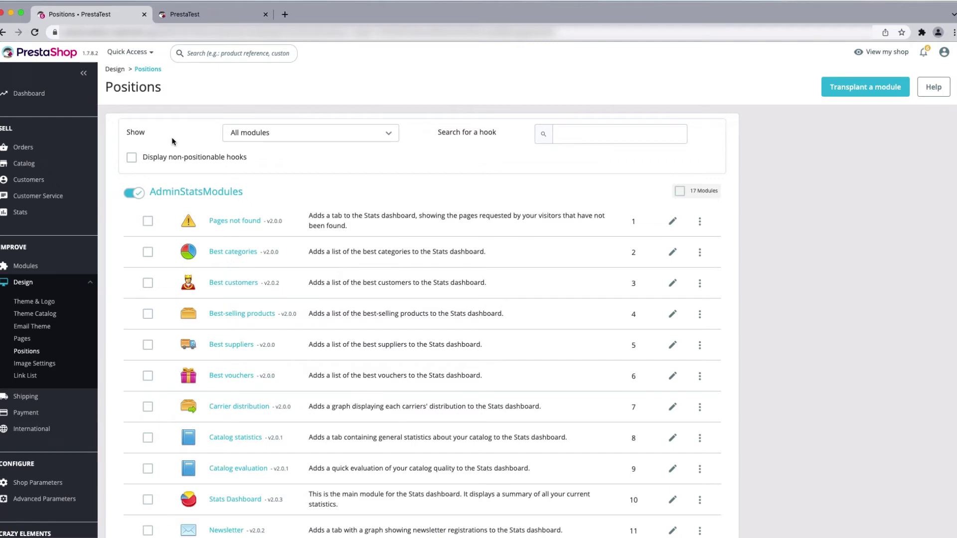
scroll(256, 234, "down", 5)
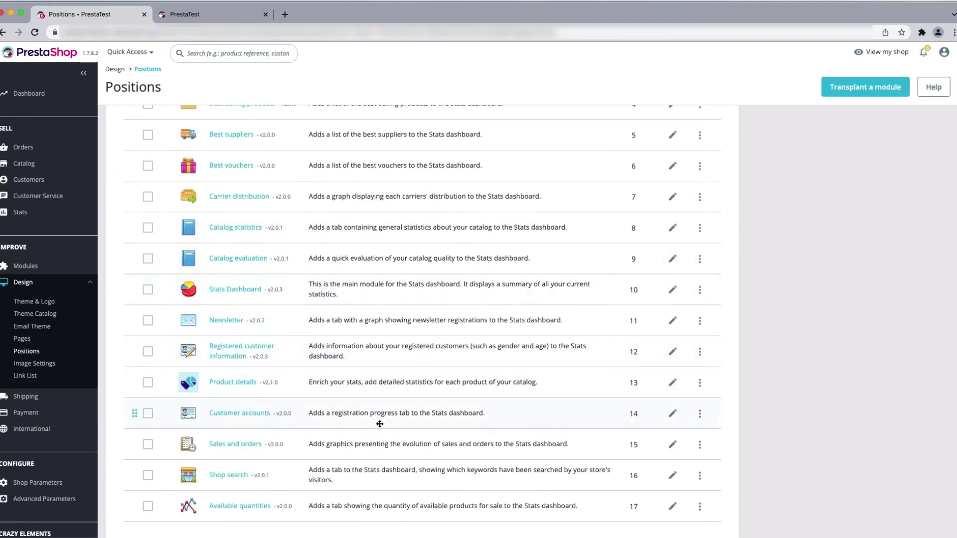
scroll(380, 363, "up", 5)
left_click(343, 138)
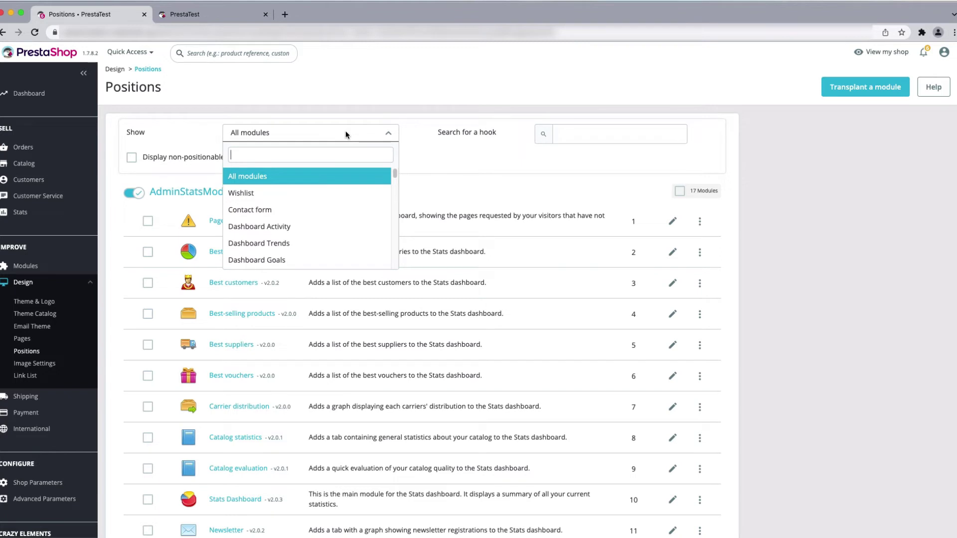
type("sear")
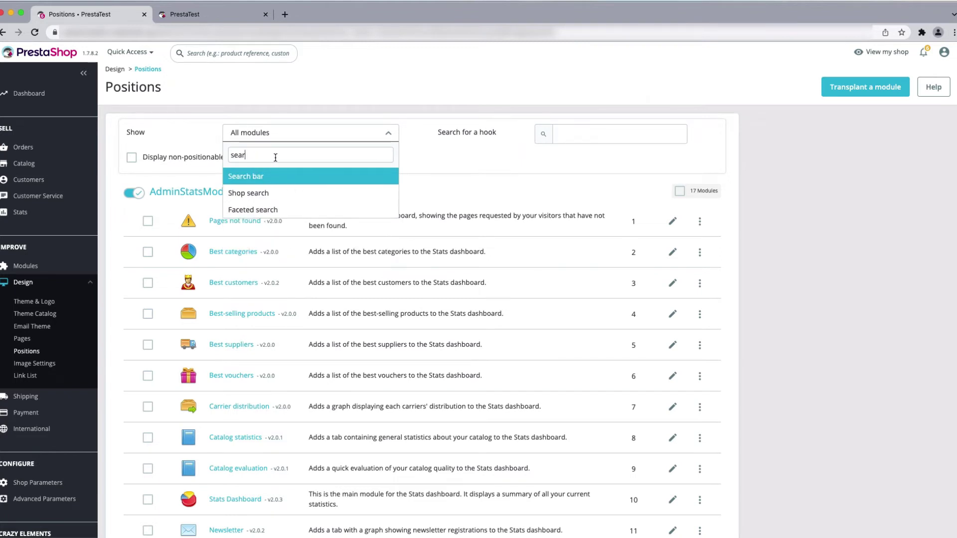
left_click(264, 177)
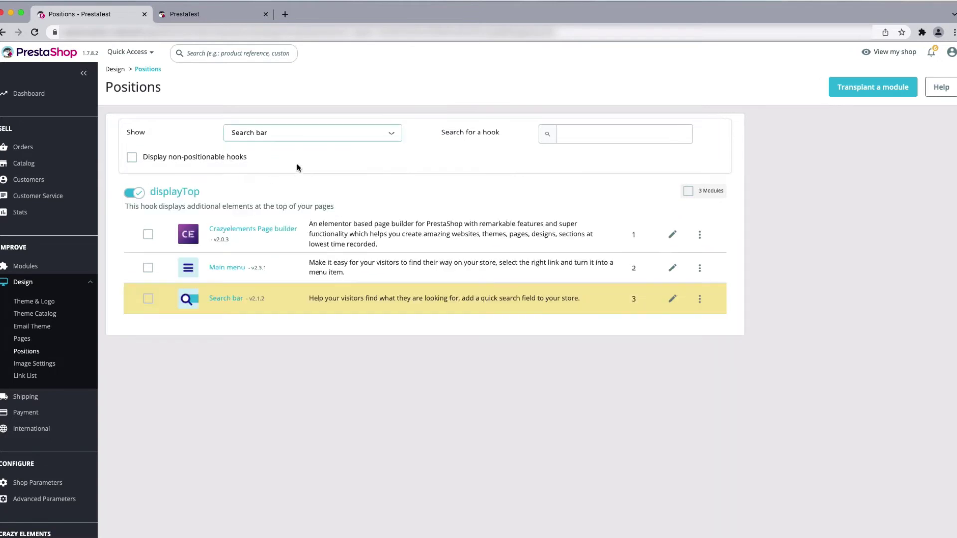
Step: Tick the Search bar row under displayTop, check the storefront header, then unhook the selection
mouse_move(299, 304)
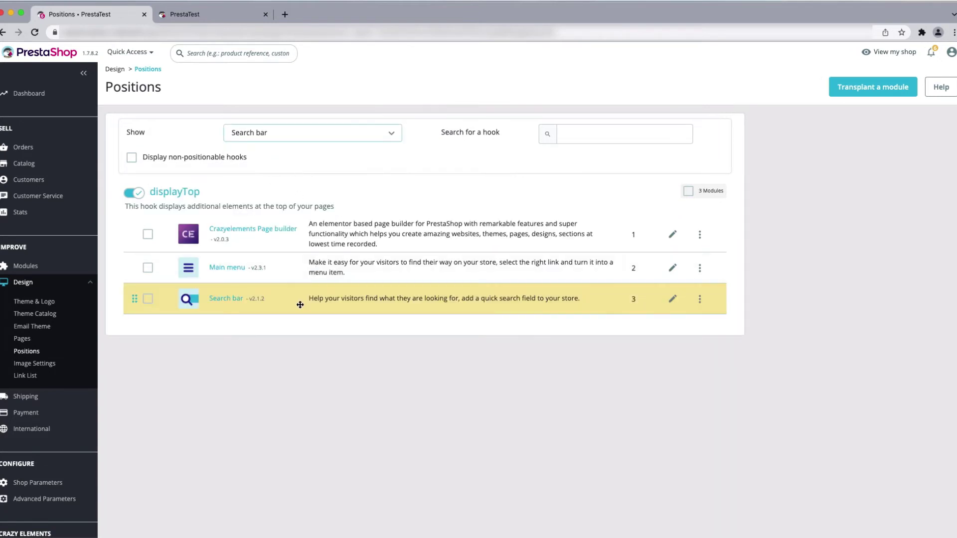
left_click(148, 299)
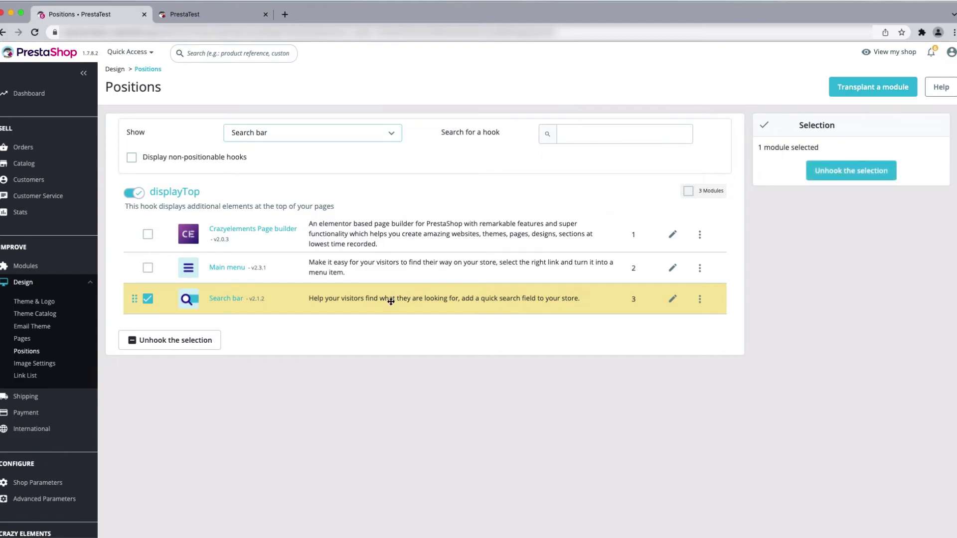
left_click(213, 14)
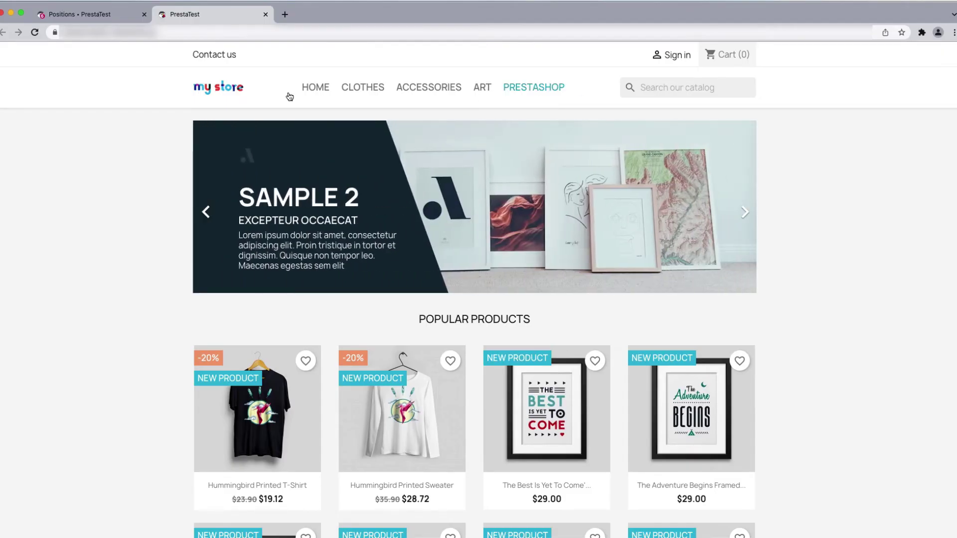
left_click(84, 18)
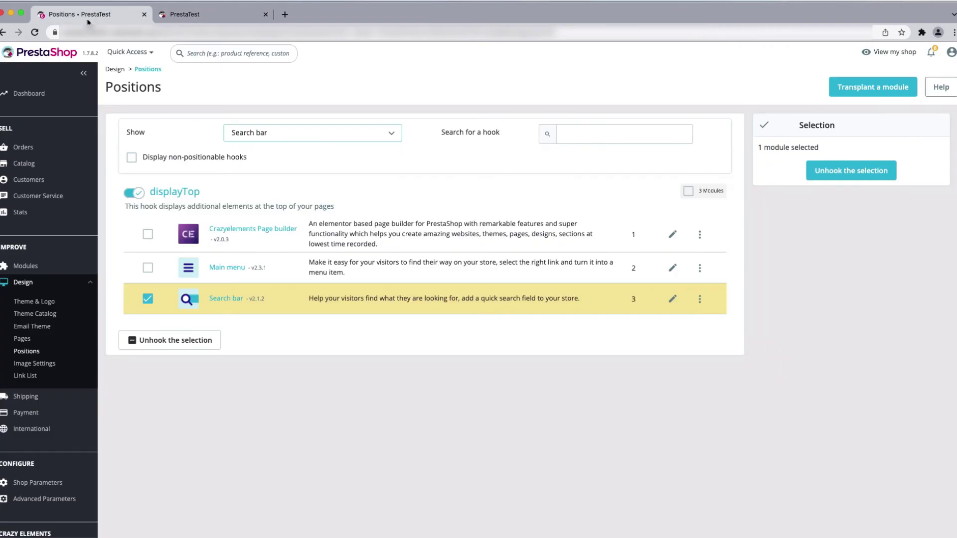
left_click(849, 176)
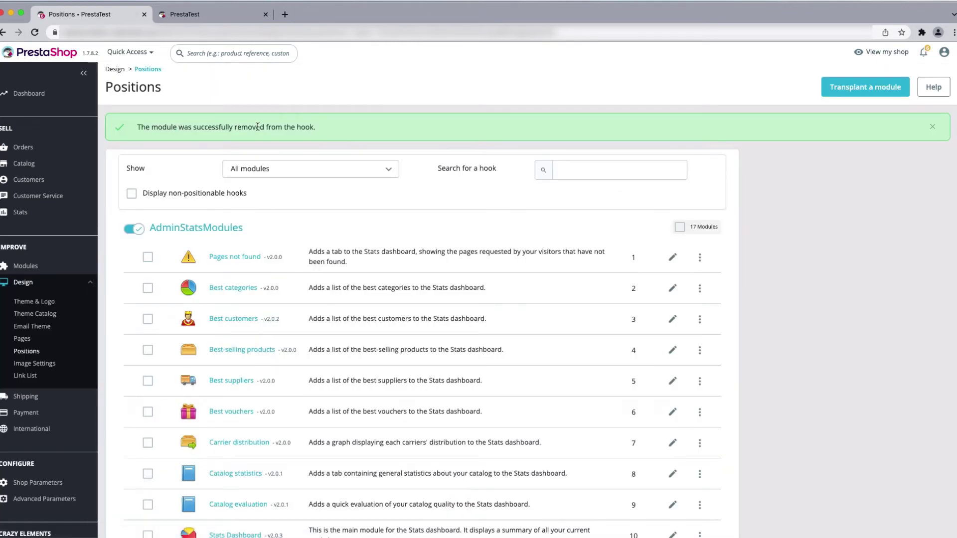
left_click(232, 7)
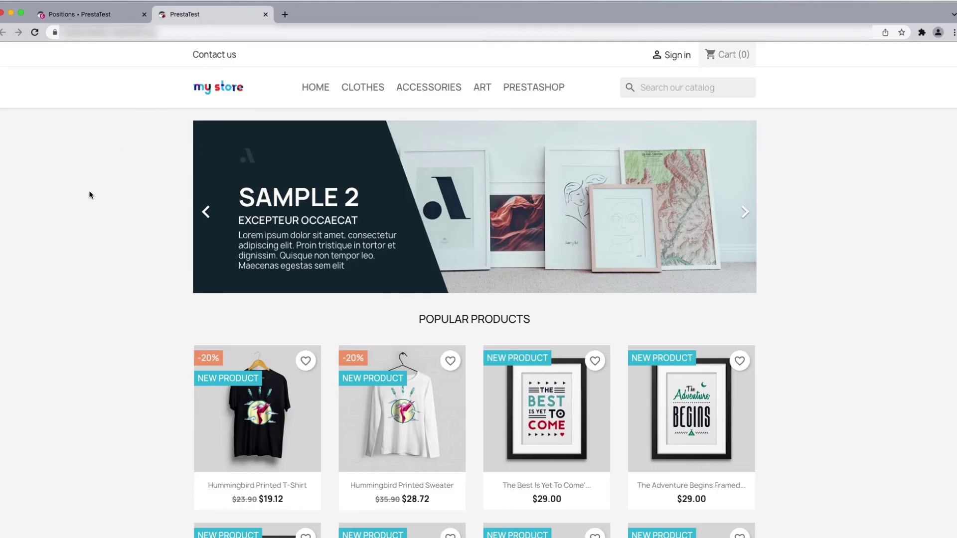
left_click(41, 34)
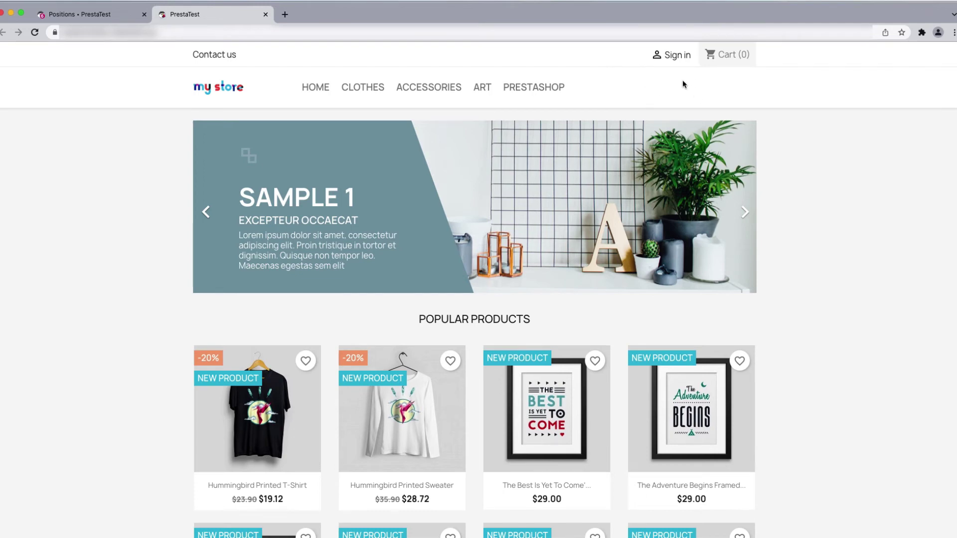
left_click(120, 16)
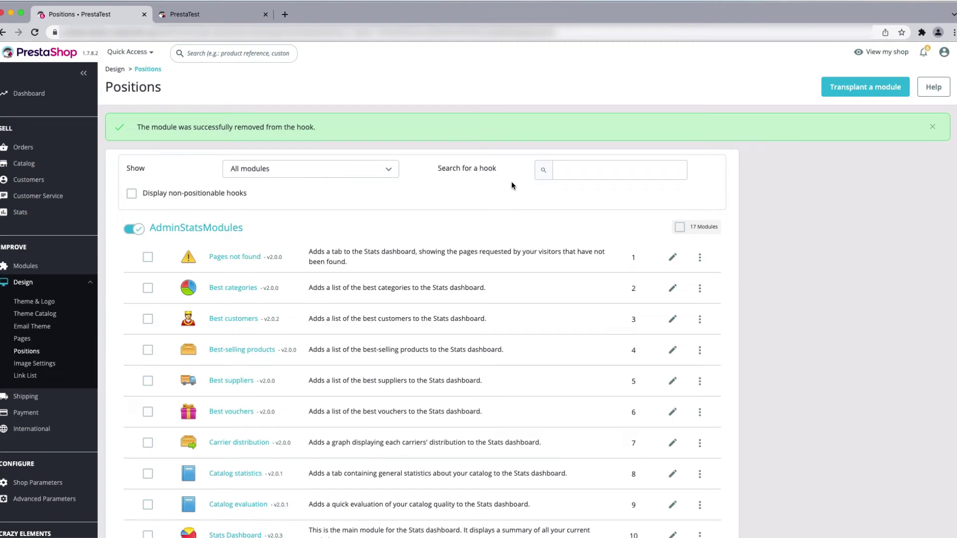
left_click(209, 14)
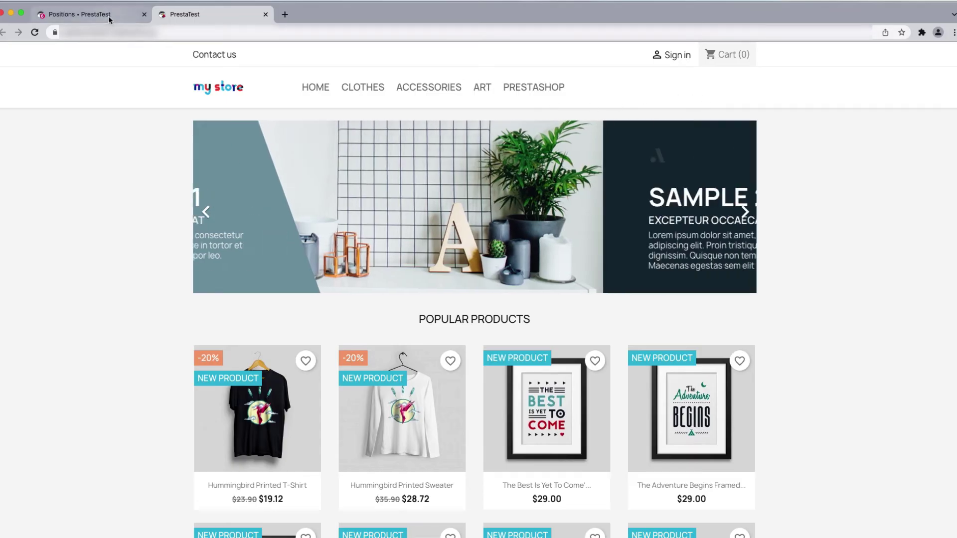
left_click(110, 18)
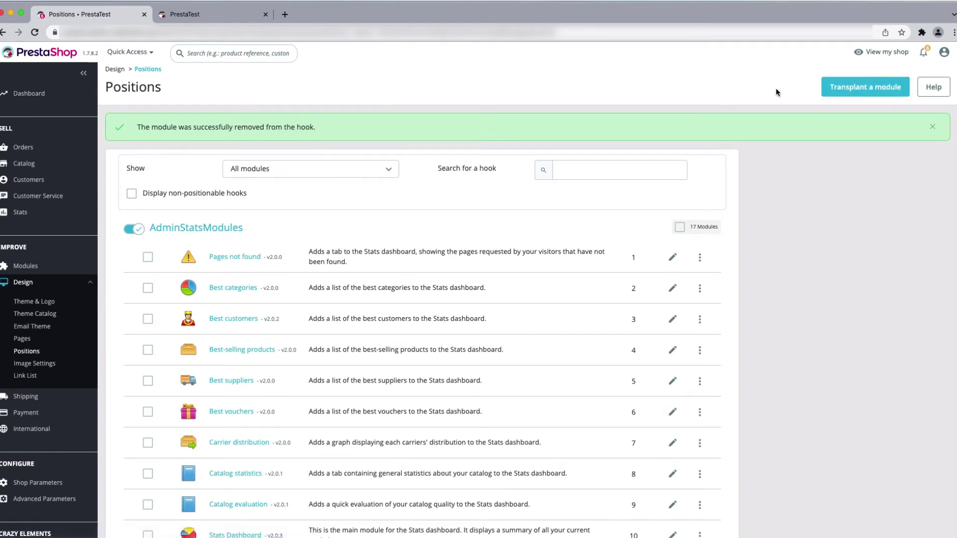
Step: Start a new module transplant and choose Search bar as the module
left_click(857, 94)
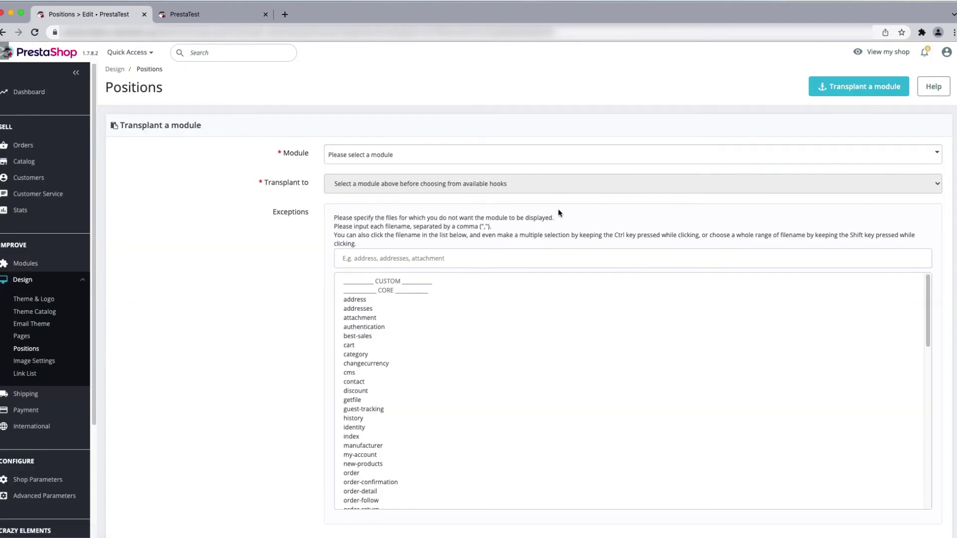
left_click(364, 155)
scroll(391, 271, "down", 8)
scroll(392, 275, "down", 6)
scroll(393, 280, "up", 15)
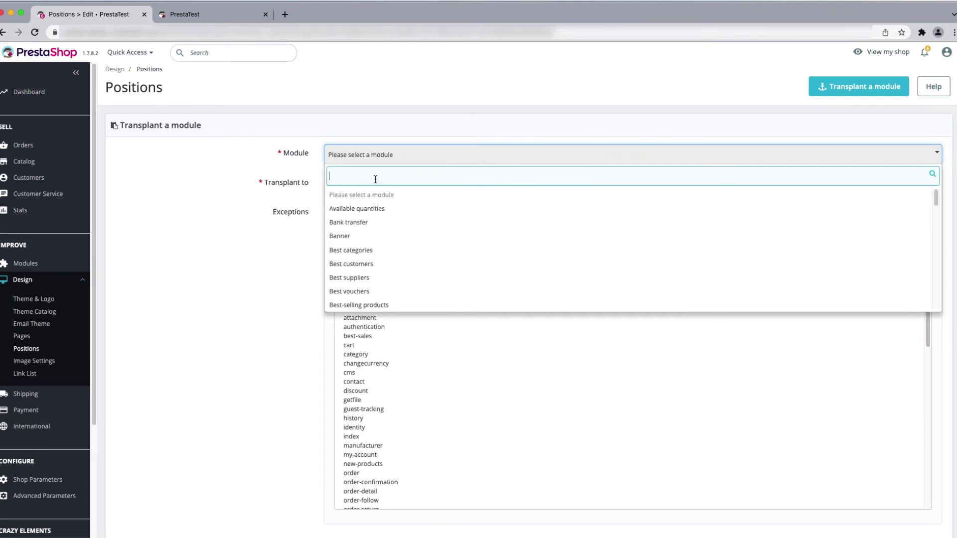
type("sea")
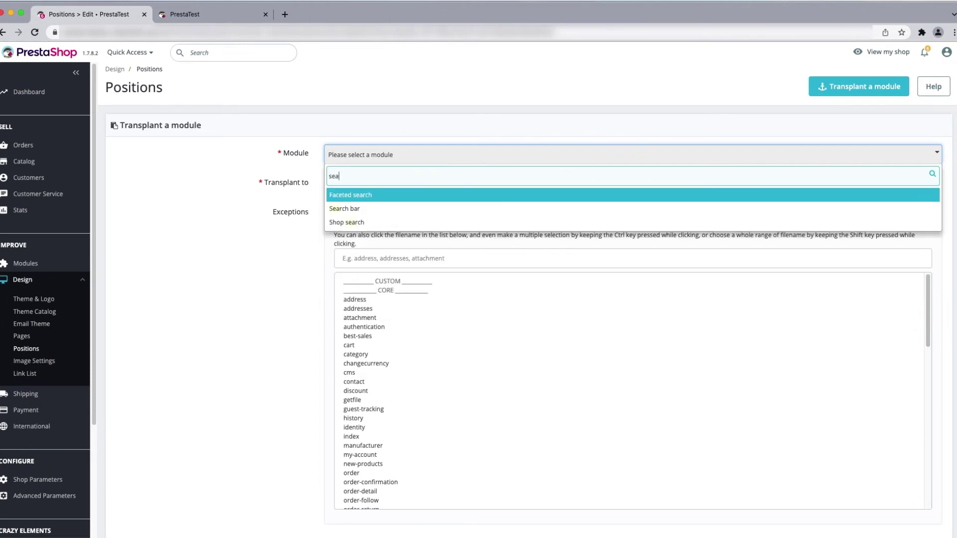
left_click(361, 208)
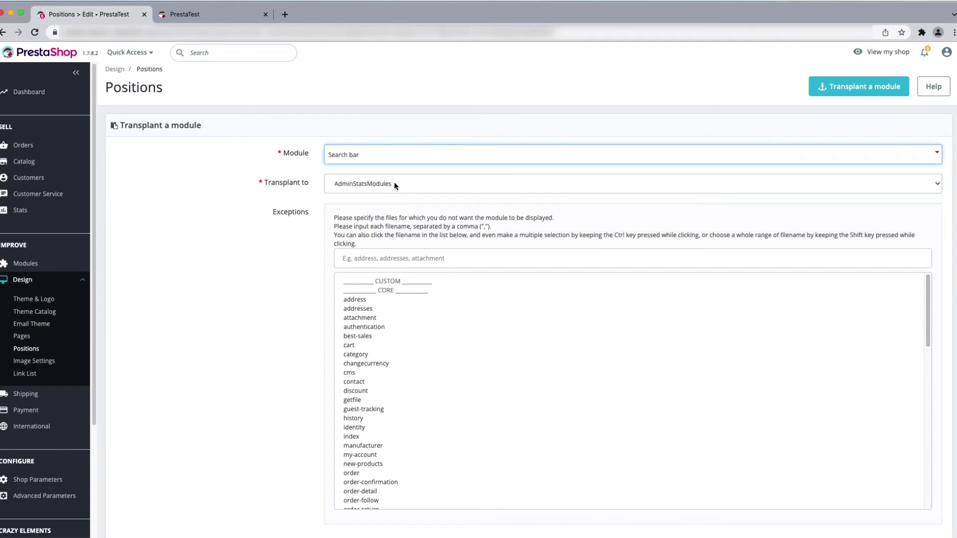
Step: Set displayTop as the target hook for Search bar and save the transplant
left_click(394, 185)
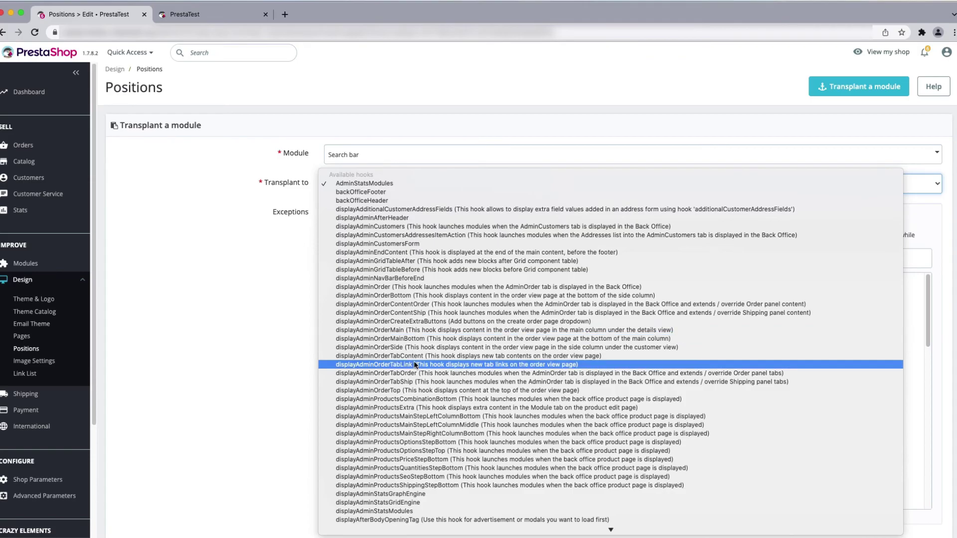
scroll(422, 373, "down", 10)
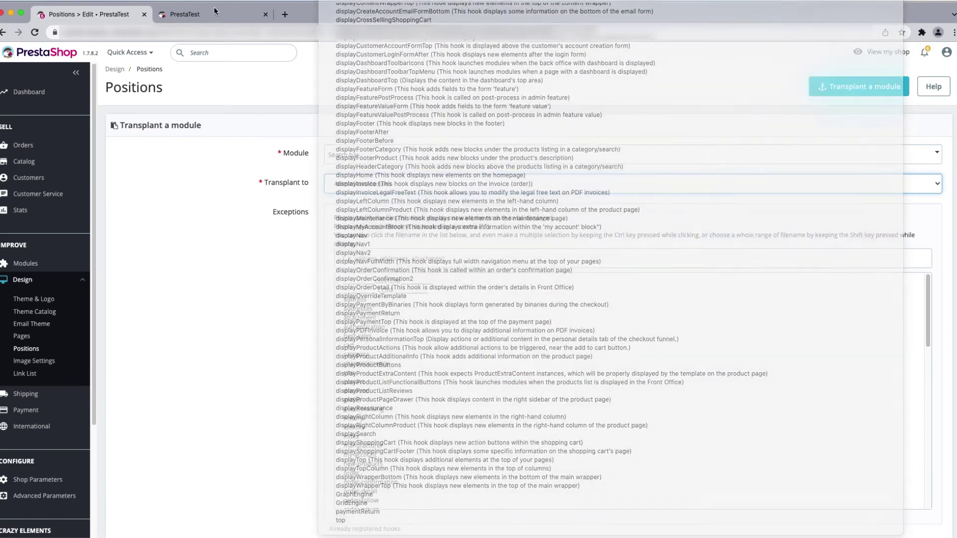
left_click(214, 14)
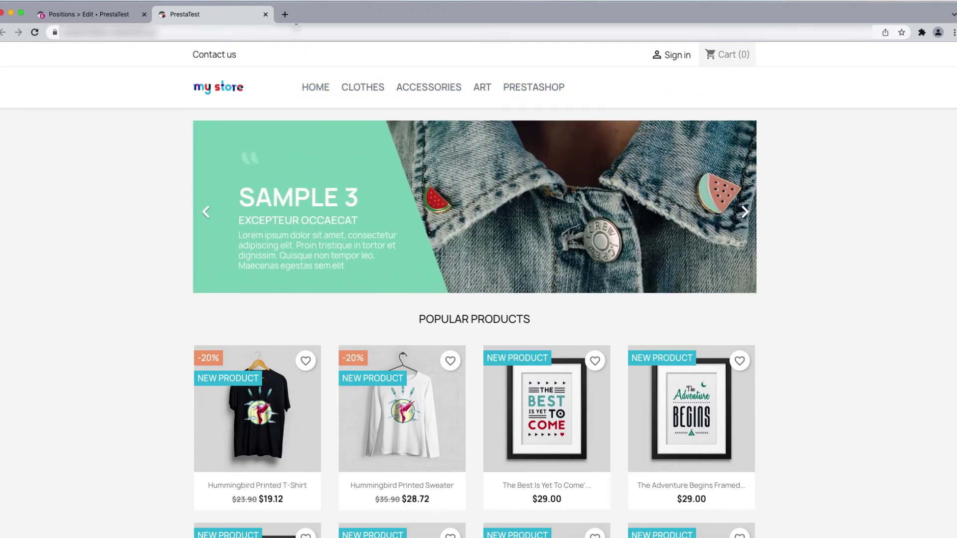
left_click(101, 14)
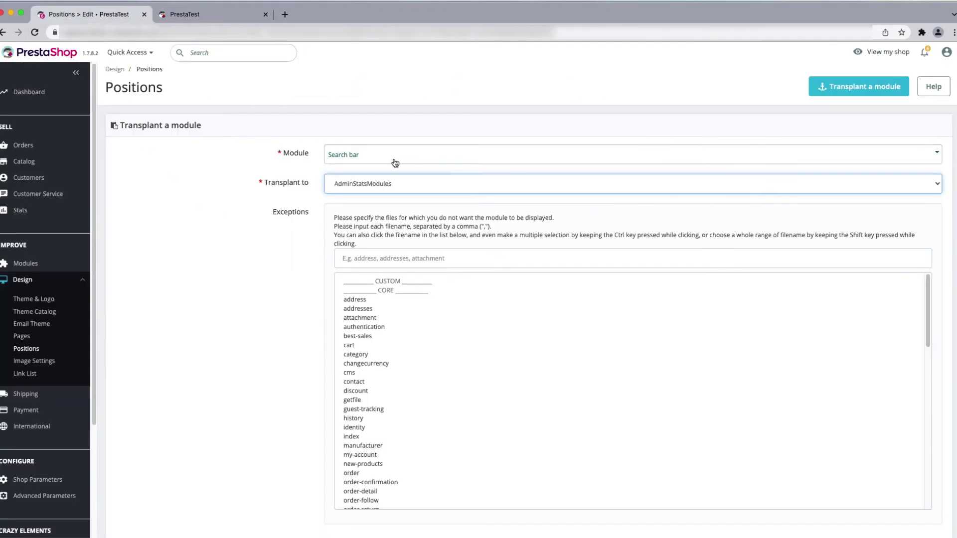
left_click(371, 187)
scroll(403, 373, "down", 5)
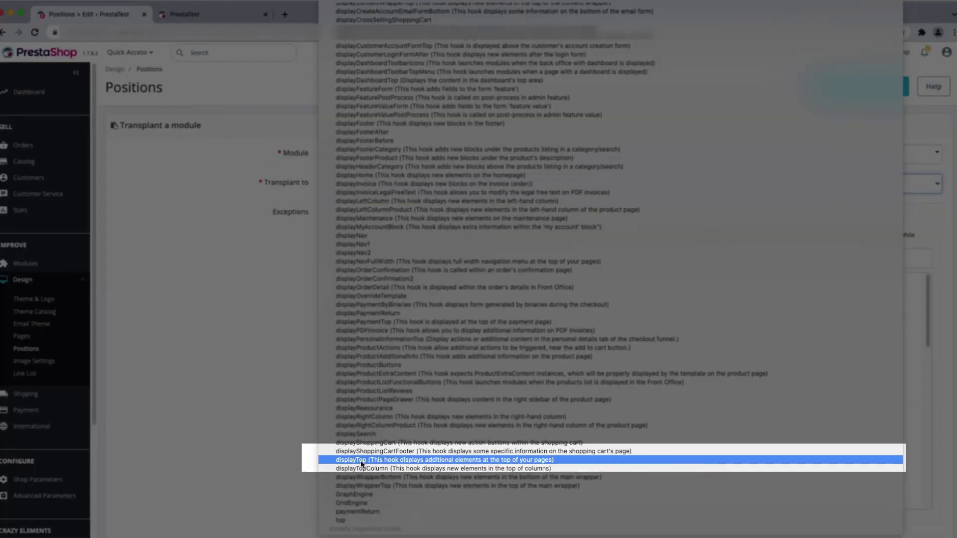
left_click(358, 460)
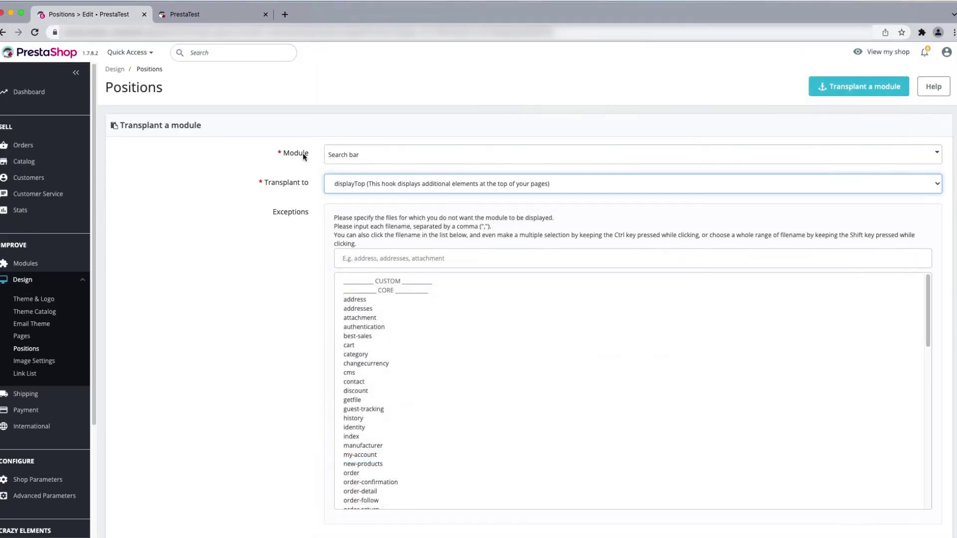
scroll(321, 260, "down", 3)
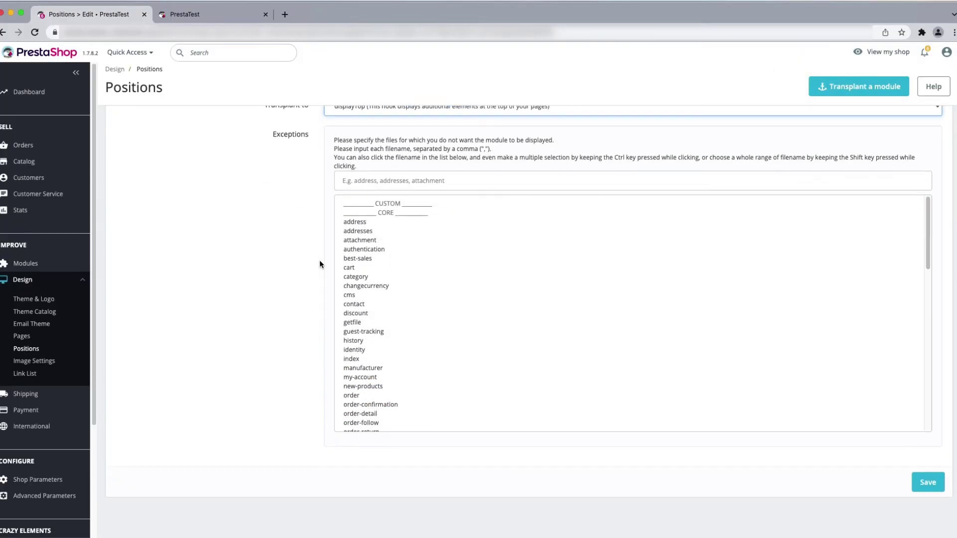
left_click(925, 483)
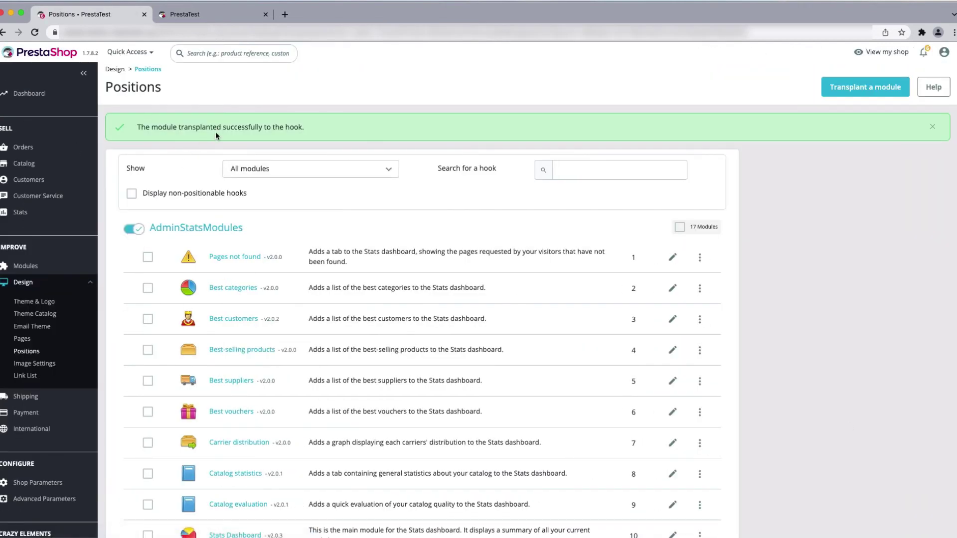
Step: Reload the storefront and scroll through it to confirm the search bar is back in the header
left_click(229, 15)
left_click(35, 32)
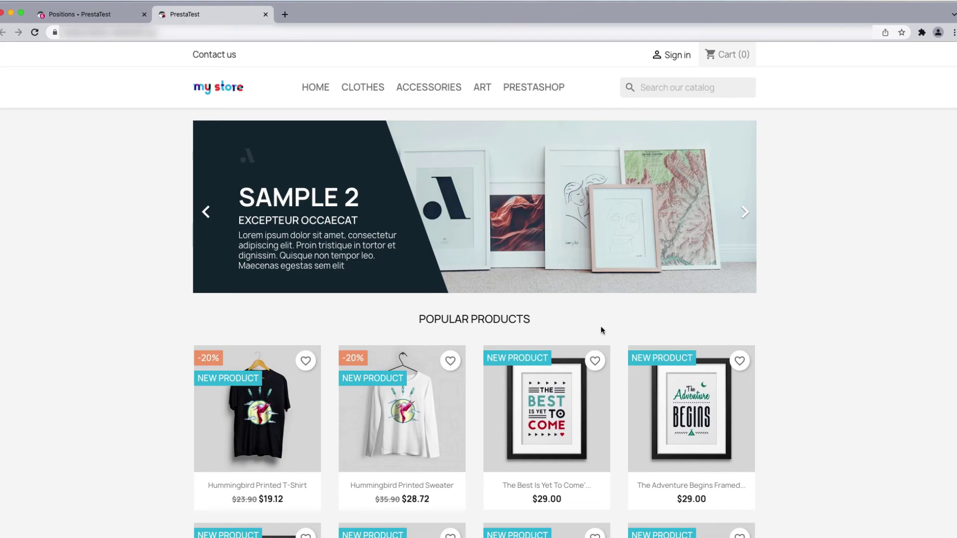
scroll(800, 421, "down", 10)
scroll(801, 422, "down", 5)
scroll(801, 423, "up", 20)
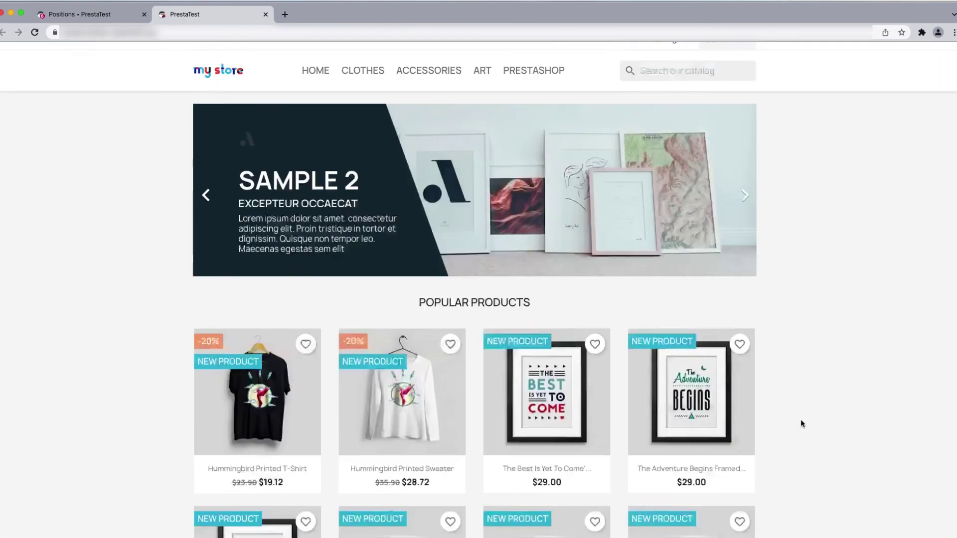
scroll(775, 259, "down", 12)
scroll(775, 259, "up", 15)
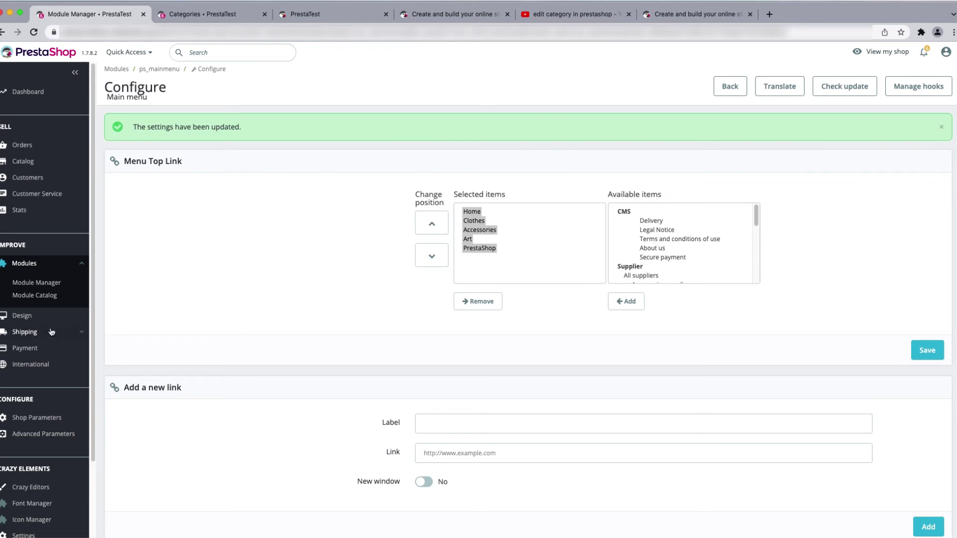
Step: From Theme & Logo's Pages Configuration, open the Categories list showing Clothes, Accessories and Art
mouse_move(32, 317)
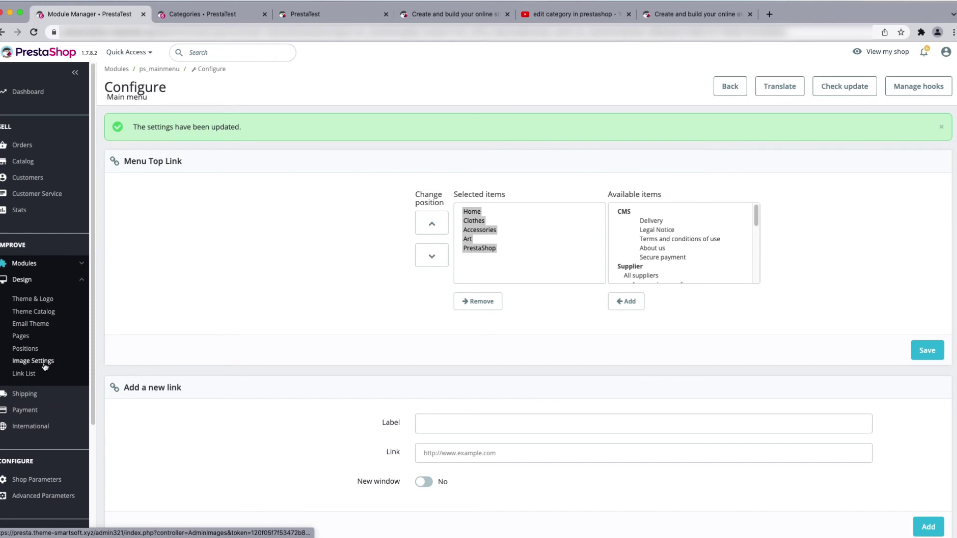
left_click(41, 302)
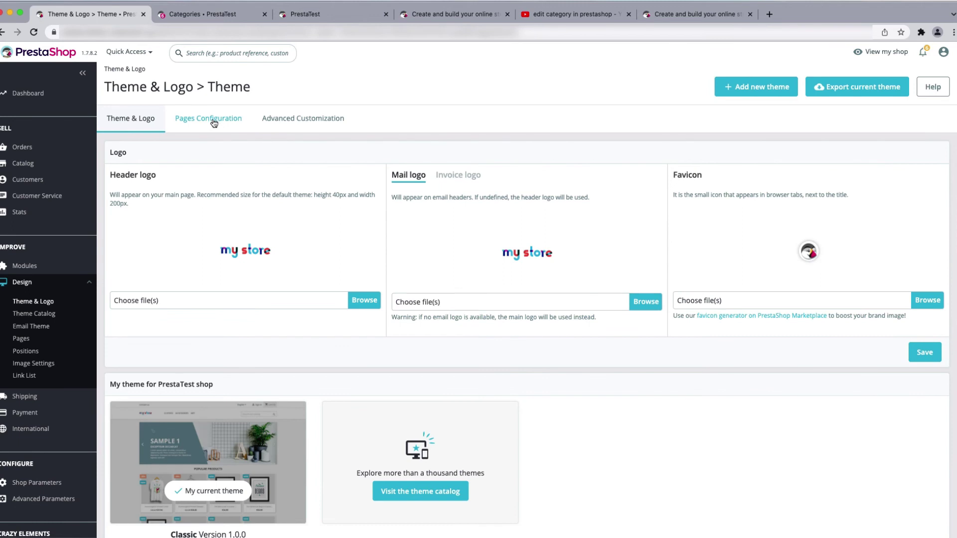
left_click(214, 121)
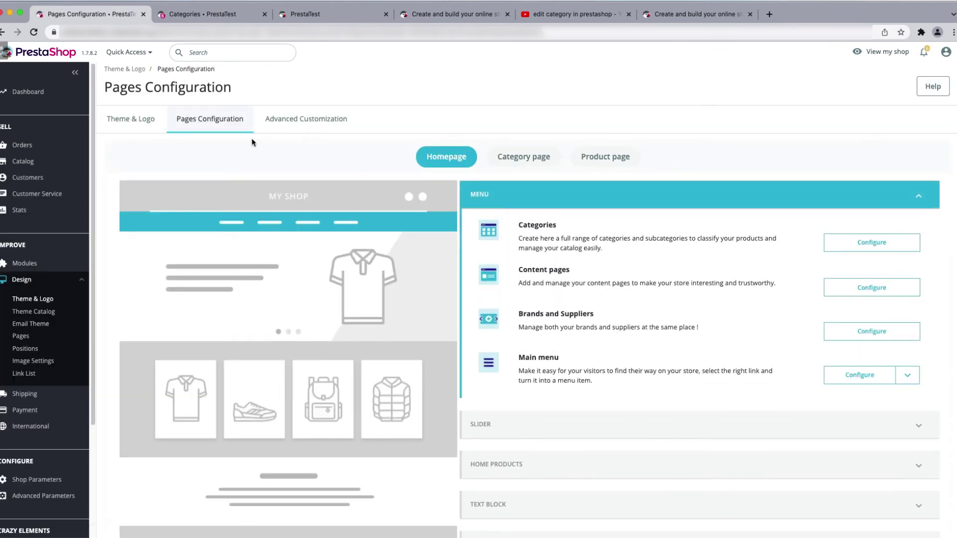
left_click(857, 249)
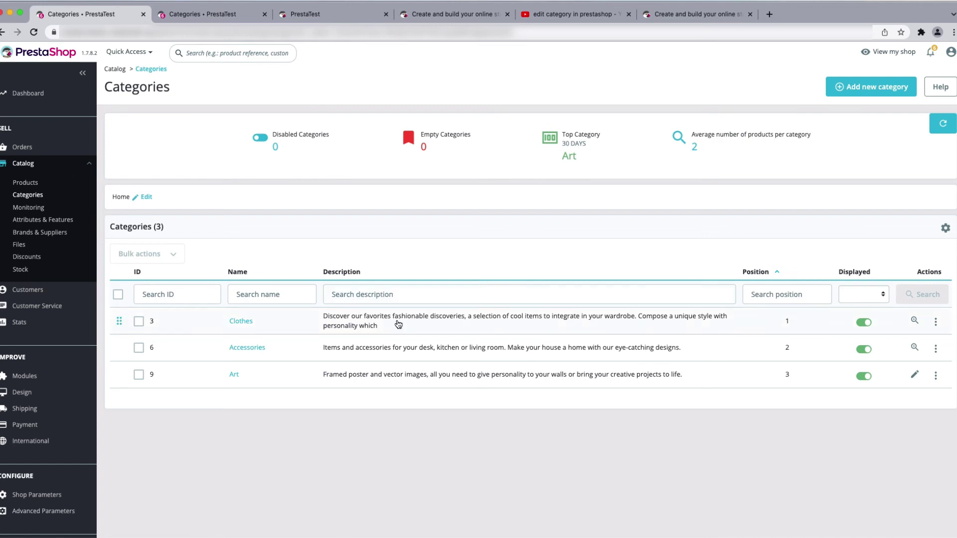
left_click(555, 15)
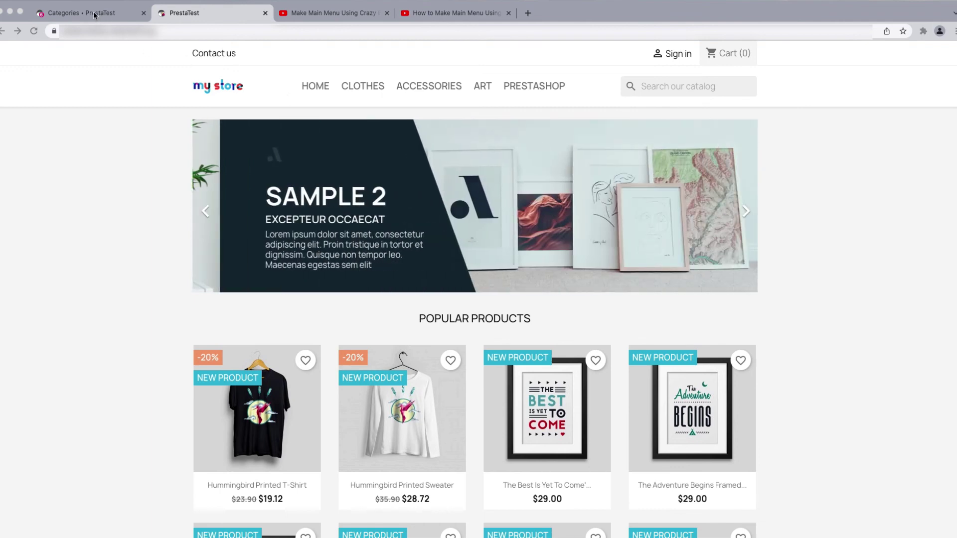
left_click(94, 11)
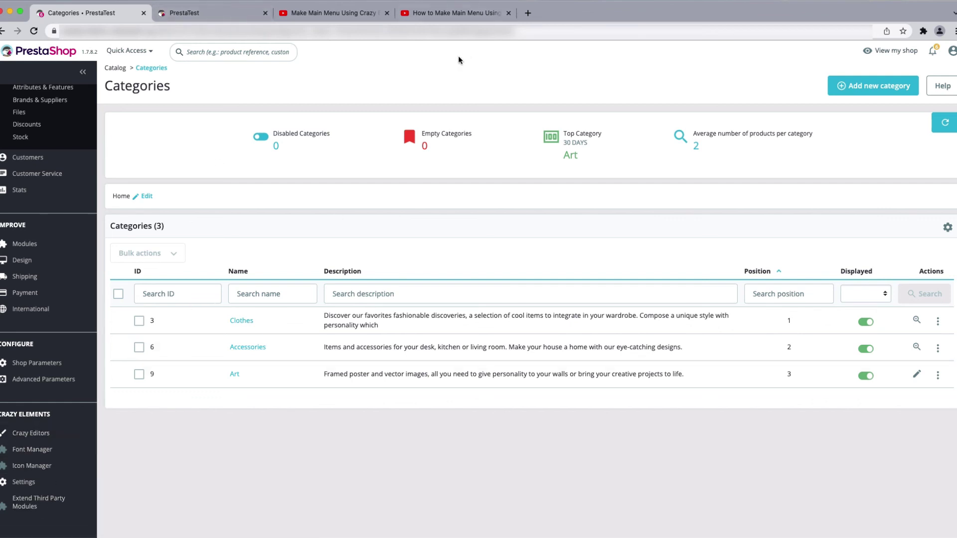
Step: Switch to the 'How to Make Main Menu Using Crazy Elements' YouTube video tab
left_click(452, 13)
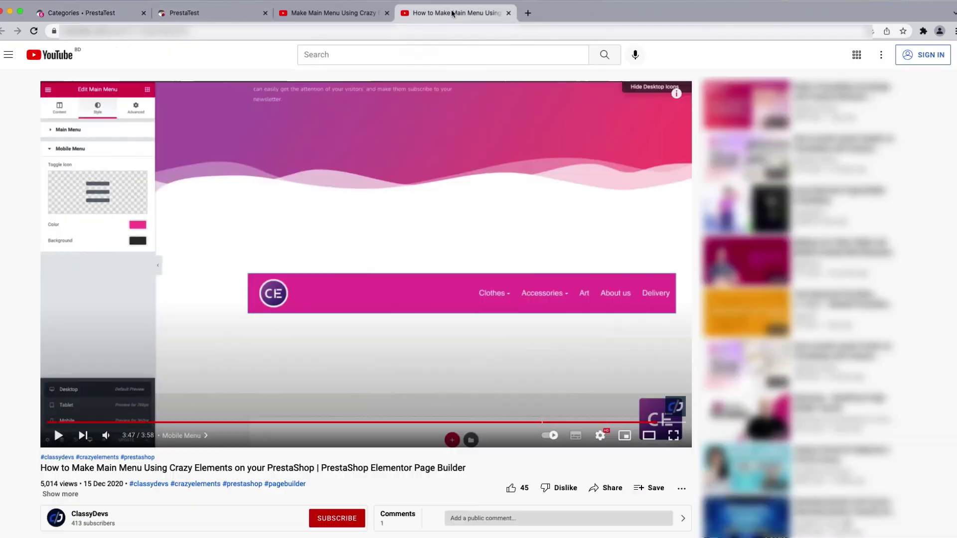